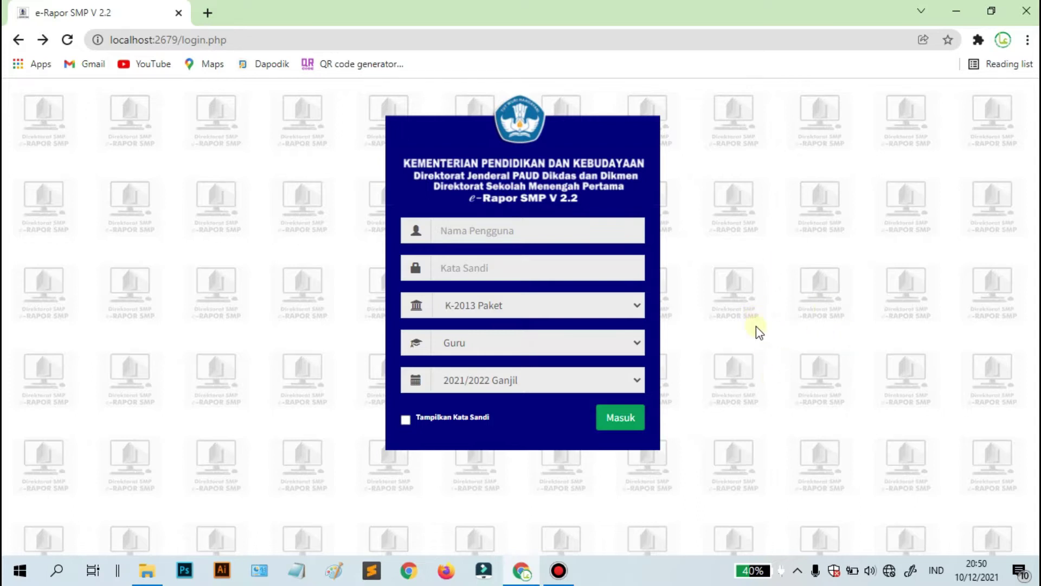
Step: Fill in the teacher's username and the account password on the e-Rapor SMP login form
{"action": "left_click", "coordinate": [580, 228]}
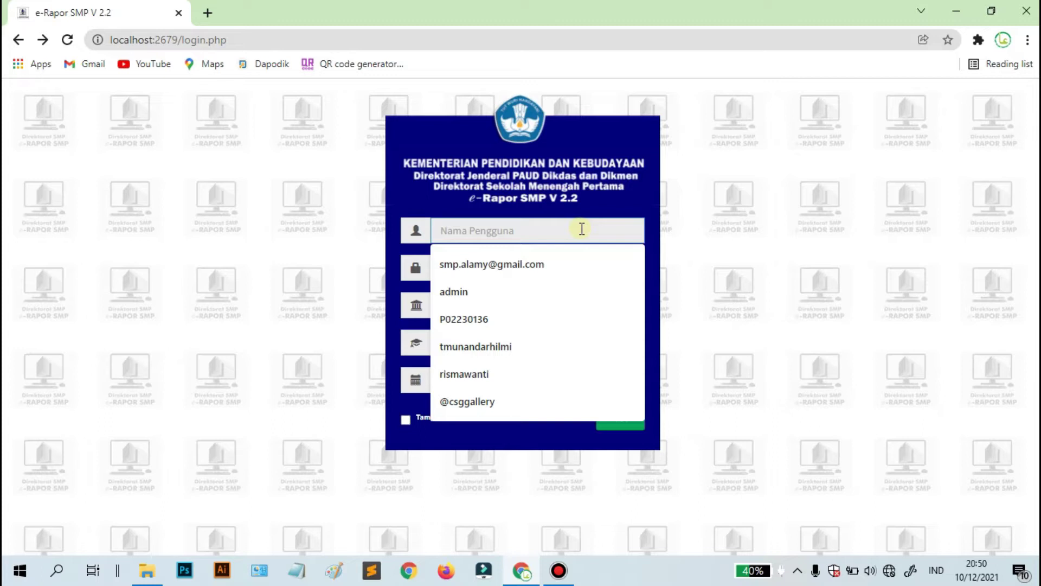
{"action": "type", "text": "t"}
{"action": "key", "text": "Down"}
{"action": "key", "text": "Return"}
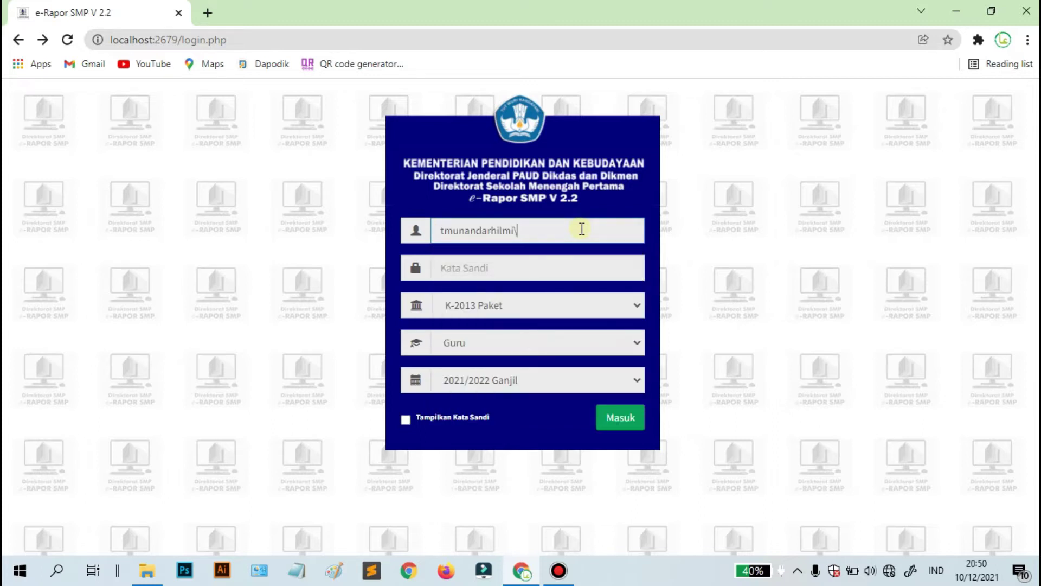
{"action": "left_click", "coordinate": [567, 267]}
{"action": "left_click", "coordinate": [549, 226]}
{"action": "left_click", "coordinate": [530, 268]}
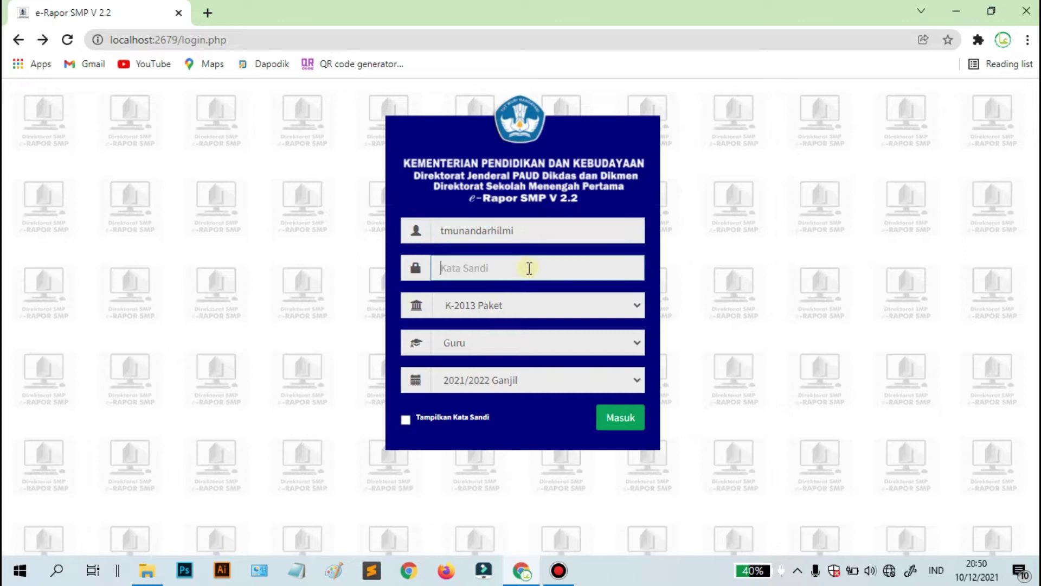
{"action": "type", "text": "******"}
Step: Choose the K-2013 Paket curriculum and the Guru user level, and log in for 2021/2022 Ganjil
{"action": "left_click", "coordinate": [516, 309]}
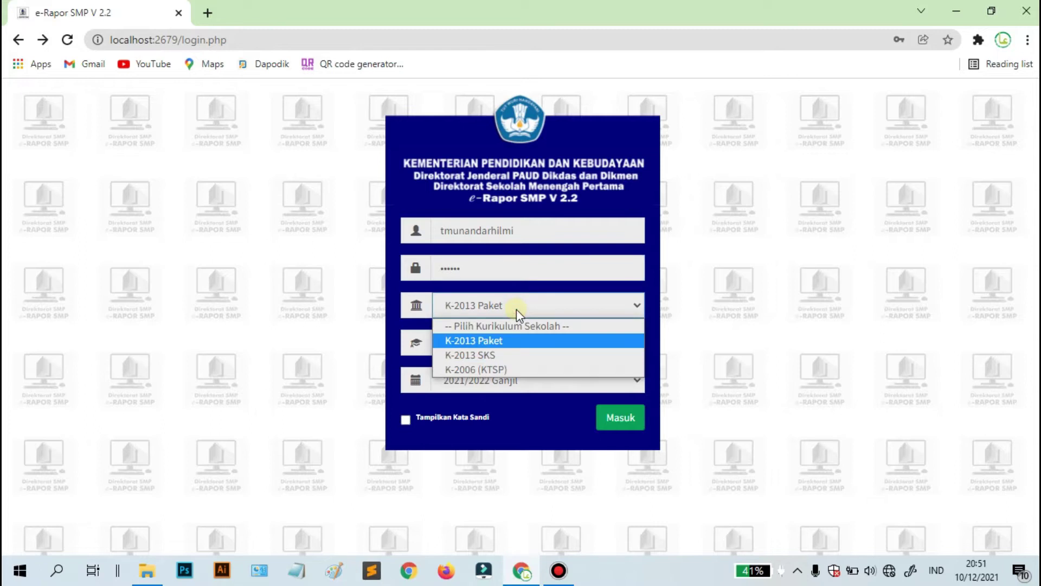
{"action": "left_click", "coordinate": [500, 339]}
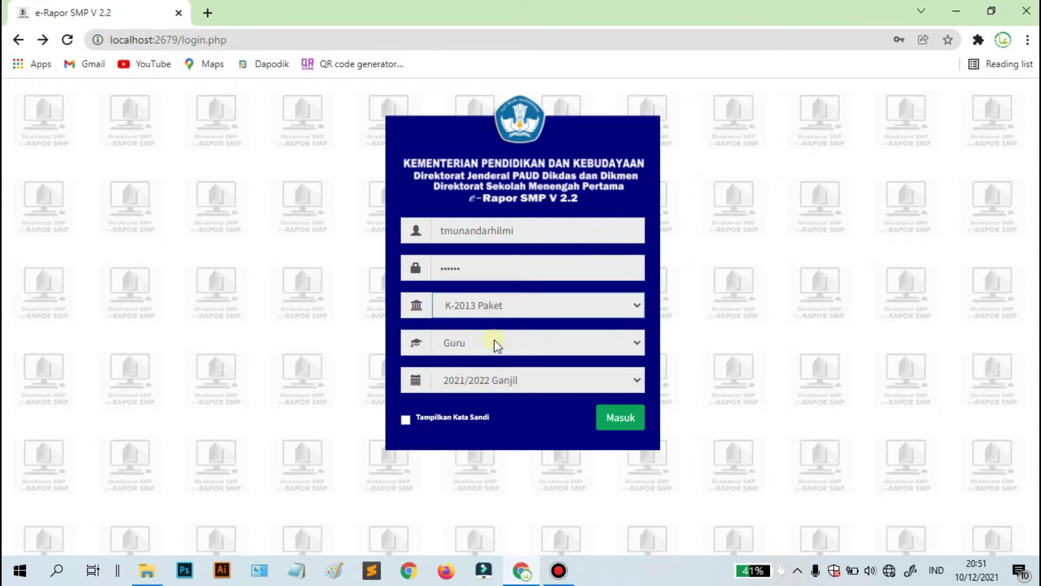
{"action": "left_click", "coordinate": [495, 343]}
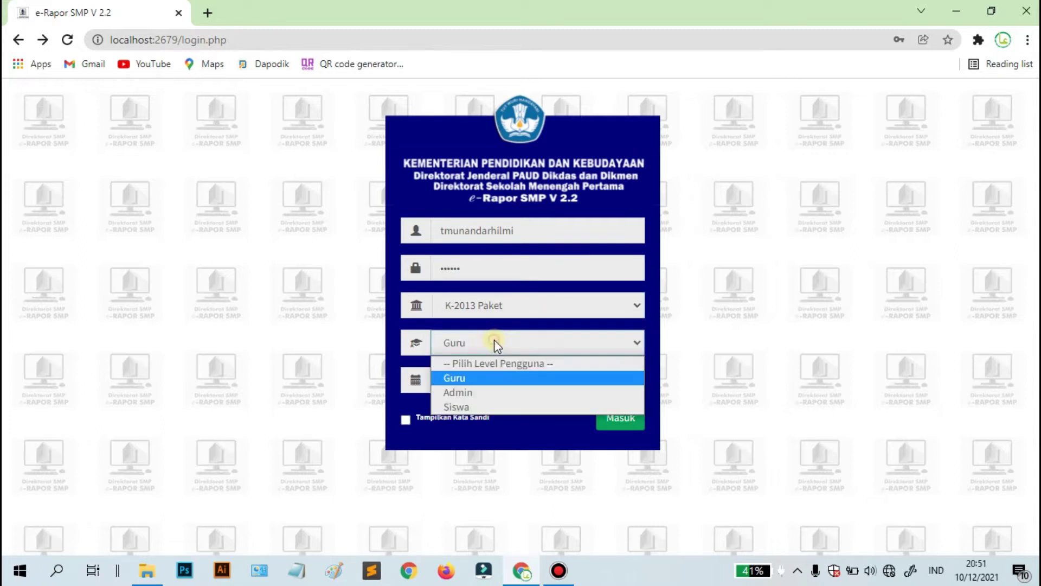
{"action": "left_click", "coordinate": [467, 377]}
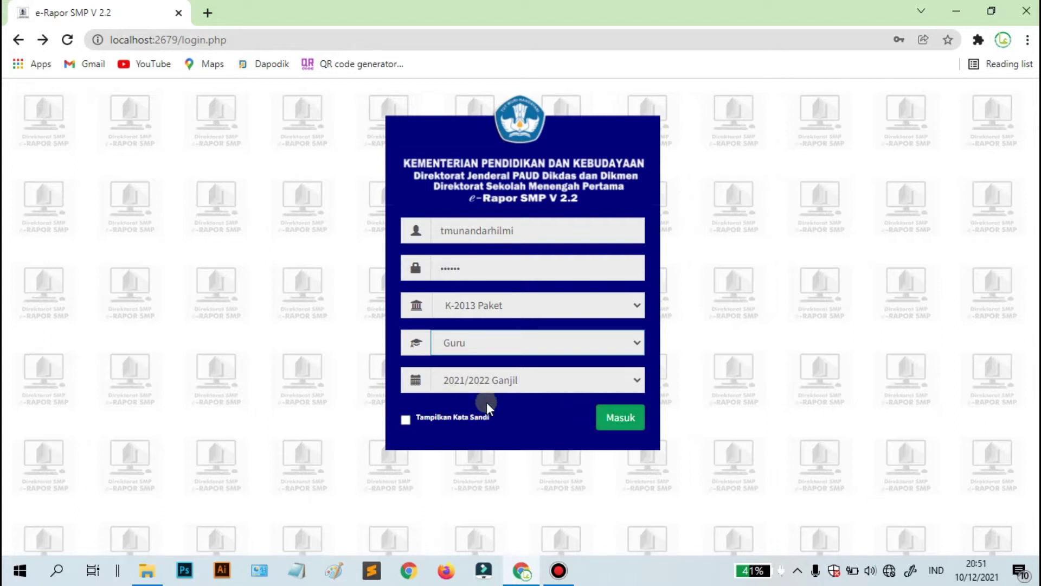
{"action": "left_click", "coordinate": [620, 416]}
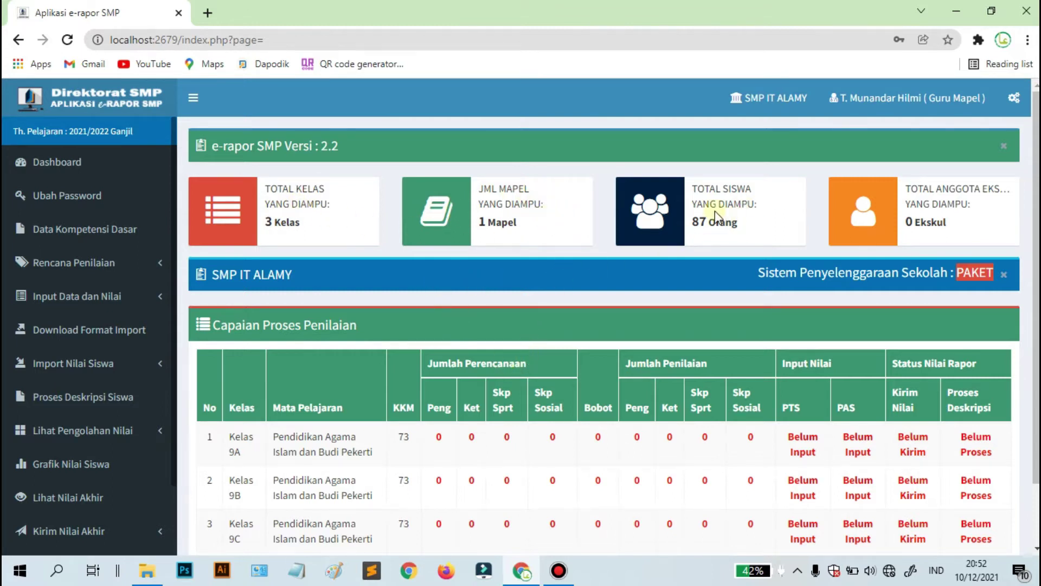
Step: Review the Capaian Proses Penilaian table on the dashboard and open the Data Kompetensi Dasar page
{"action": "scroll", "coordinate": [649, 290], "scroll_direction": "down", "scroll_amount": 2}
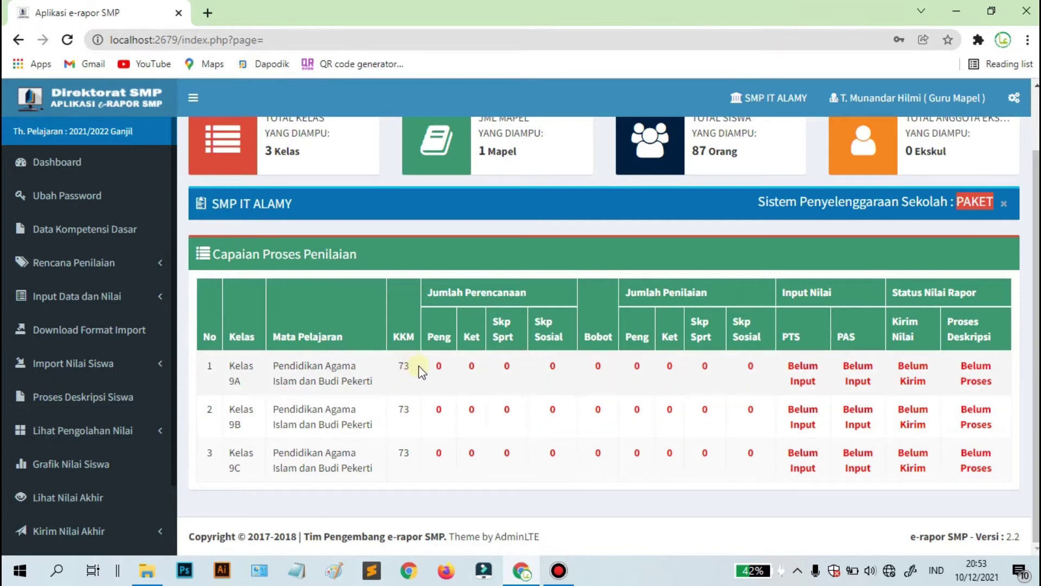
{"action": "scroll", "coordinate": [419, 372], "scroll_direction": "up", "scroll_amount": 2}
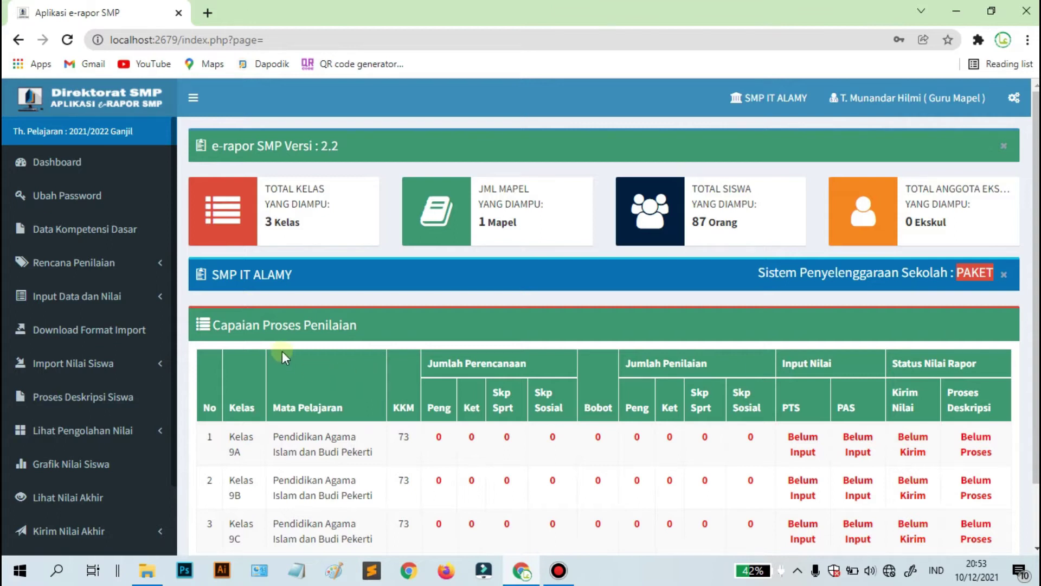
{"action": "left_click_drag", "start_coordinate": [126, 231], "coordinate": [128, 234]}
{"action": "left_click_drag", "start_coordinate": [196, 247], "coordinate": [128, 232]}
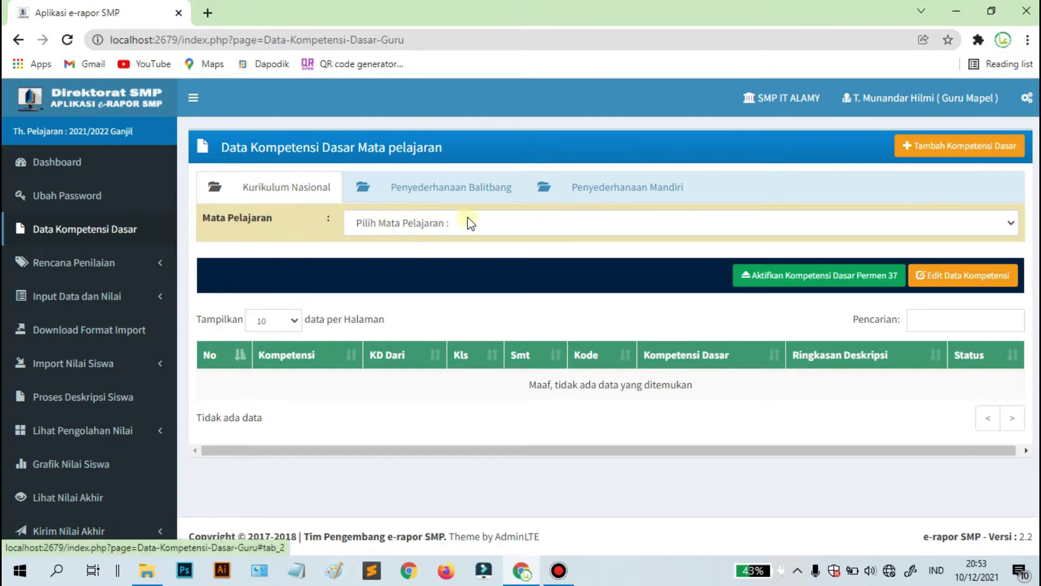
Step: Look at the Balitbang and Mandiri simplified competency sets, and return to the Kurikulum Nasional set
{"action": "left_click", "coordinate": [453, 194]}
{"action": "left_click", "coordinate": [604, 201]}
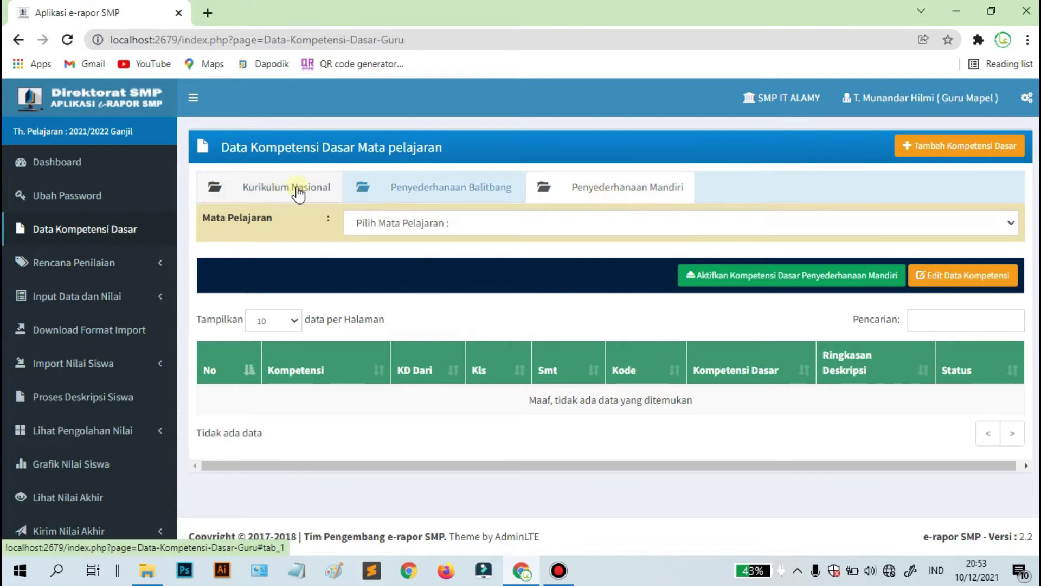
{"action": "left_click", "coordinate": [212, 190]}
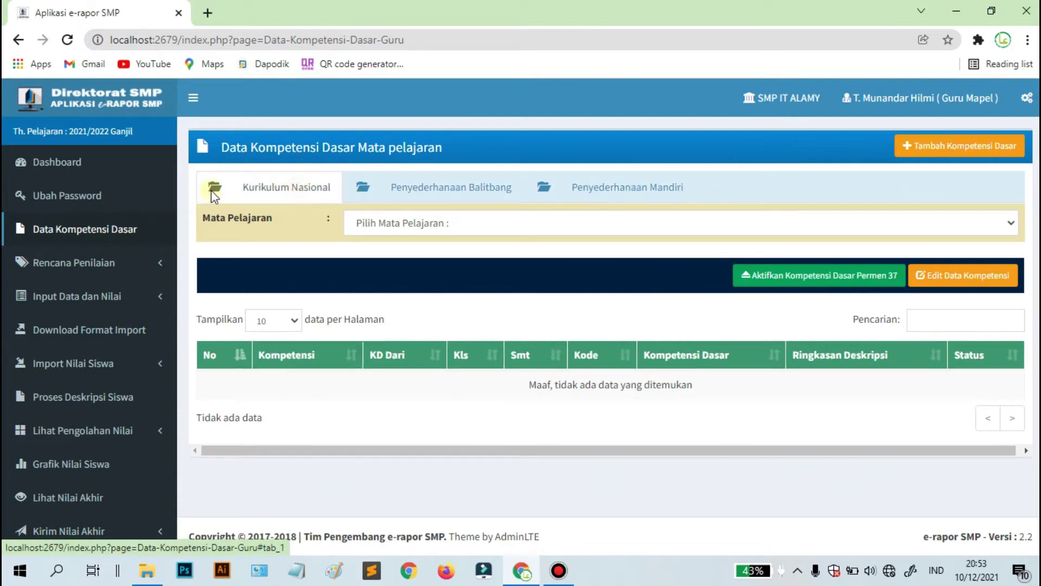
Step: Select Pendidikan Agama Islam dan Budi Pekerti as the subject for the Kurikulum Nasional competencies
{"action": "left_click", "coordinate": [454, 226]}
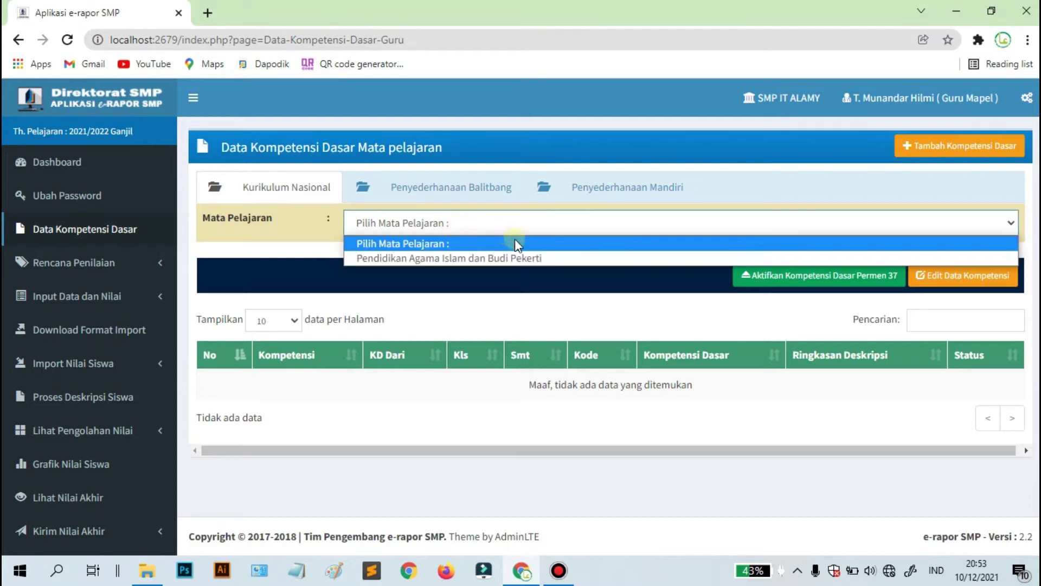
{"action": "left_click", "coordinate": [427, 258]}
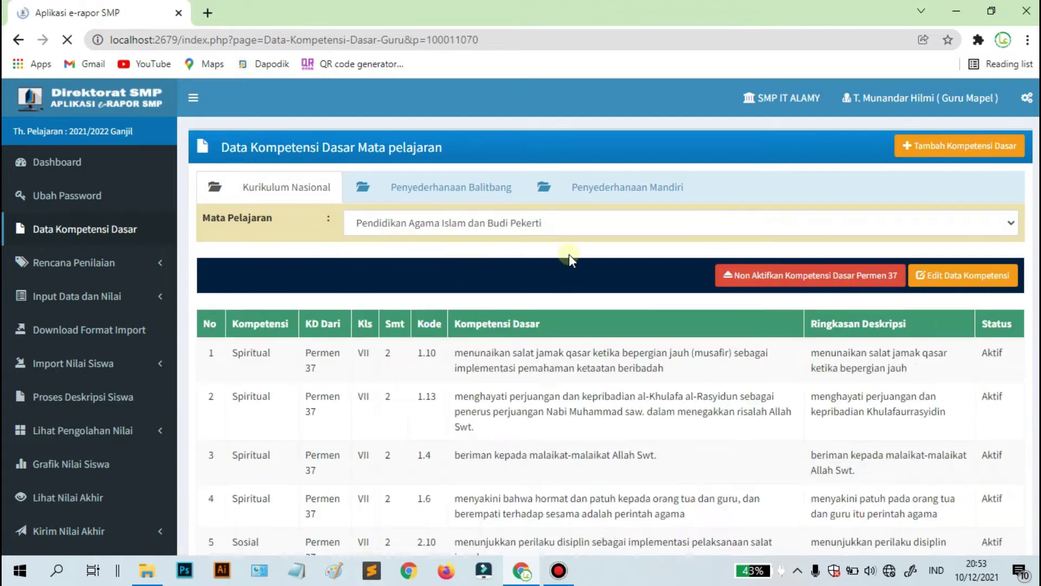
{"action": "left_click", "coordinate": [593, 227]}
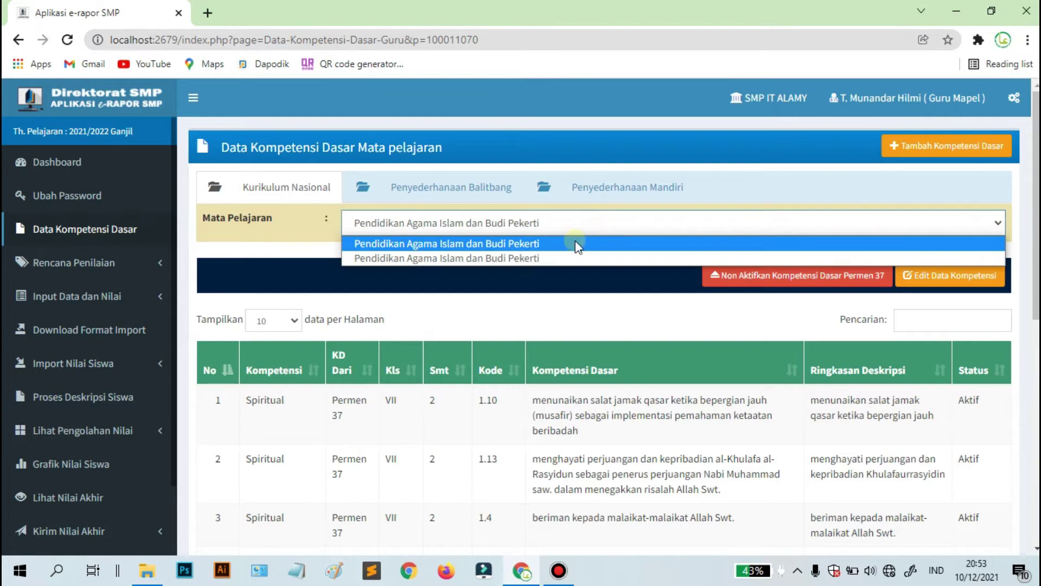
{"action": "left_click", "coordinate": [529, 258]}
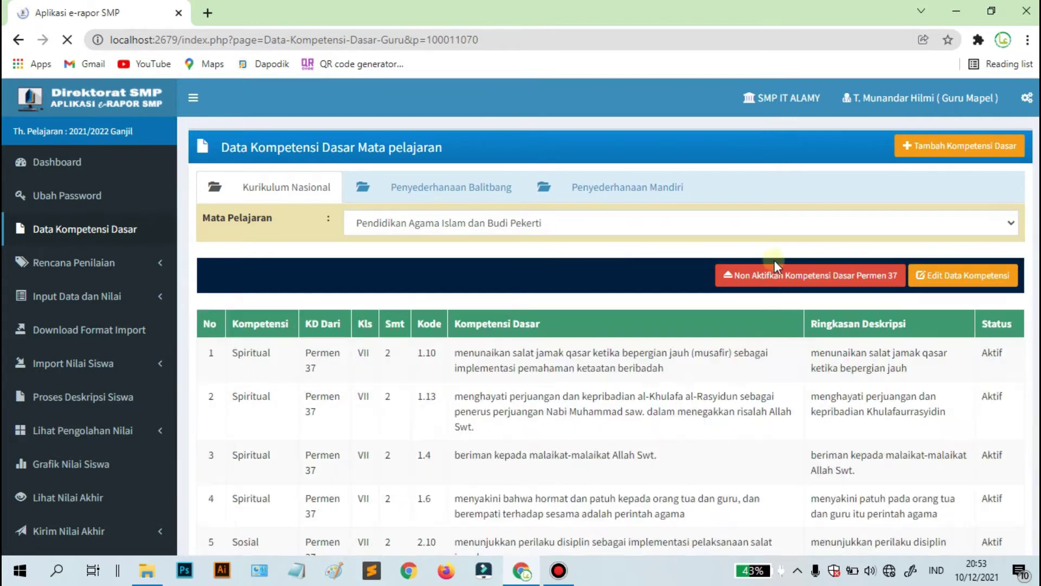
Step: Look over the subject's basic competencies and open the competency data for editing
{"action": "scroll", "coordinate": [545, 272], "scroll_direction": "down", "scroll_amount": 1}
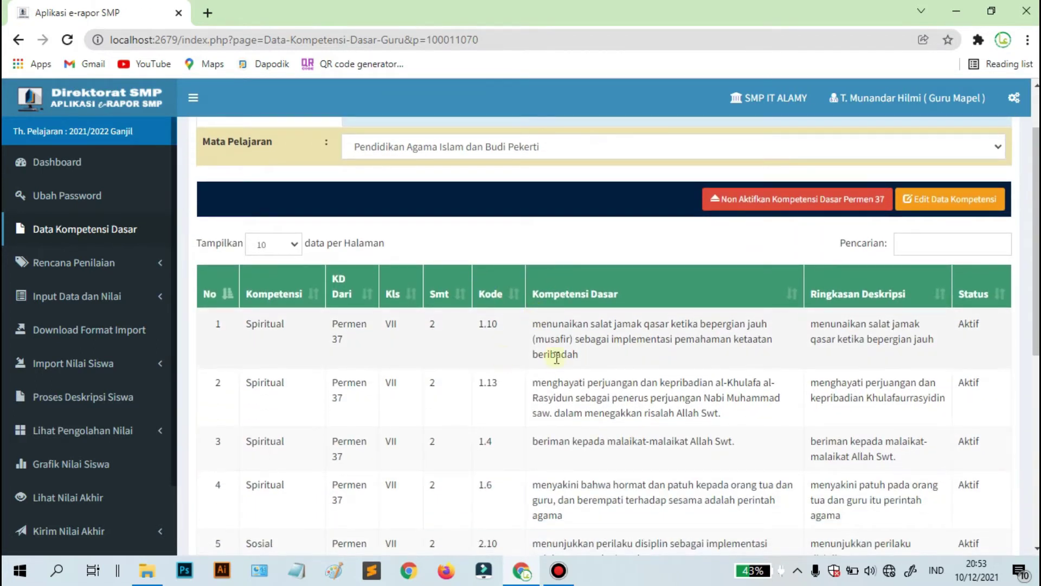
{"action": "scroll", "coordinate": [532, 374], "scroll_direction": "down", "scroll_amount": 1}
{"action": "scroll", "coordinate": [526, 390], "scroll_direction": "up", "scroll_amount": 2}
{"action": "scroll", "coordinate": [542, 396], "scroll_direction": "down", "scroll_amount": 1}
{"action": "scroll", "coordinate": [727, 358], "scroll_direction": "up", "scroll_amount": 1}
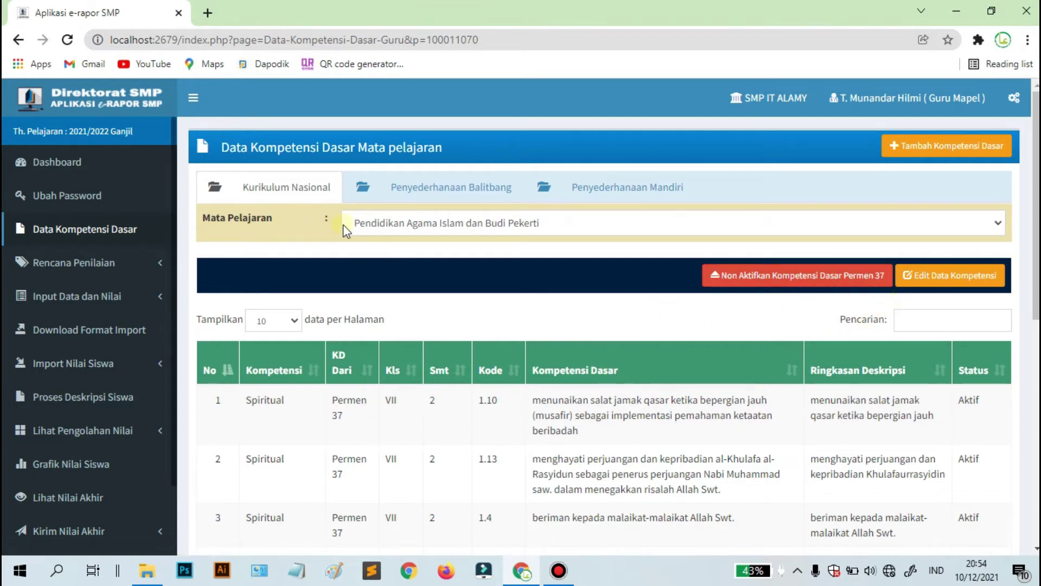
{"action": "scroll", "coordinate": [609, 283], "scroll_direction": "down", "scroll_amount": 2}
{"action": "scroll", "coordinate": [813, 283], "scroll_direction": "up", "scroll_amount": 2}
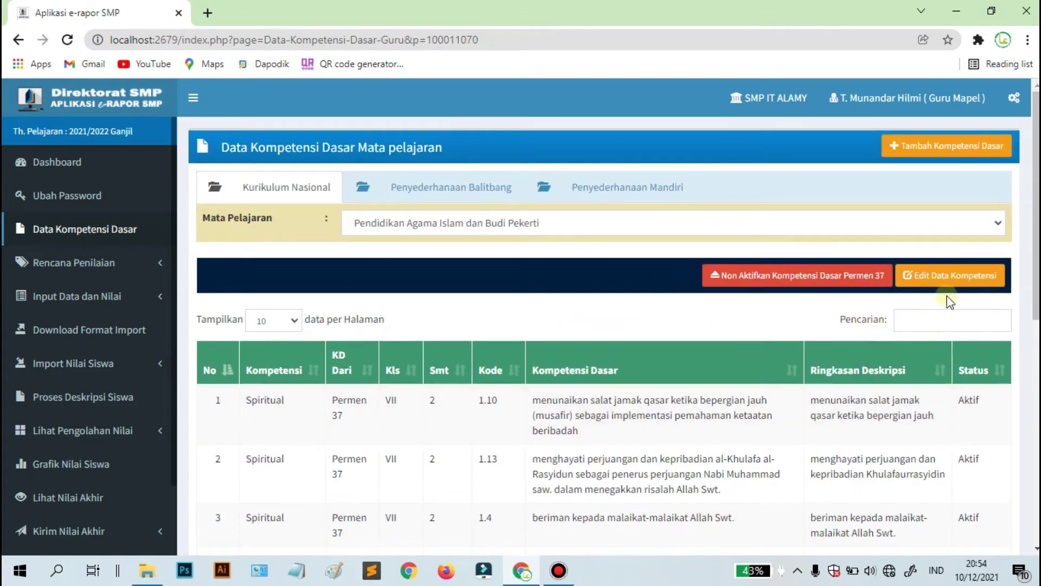
{"action": "left_click", "coordinate": [954, 277]}
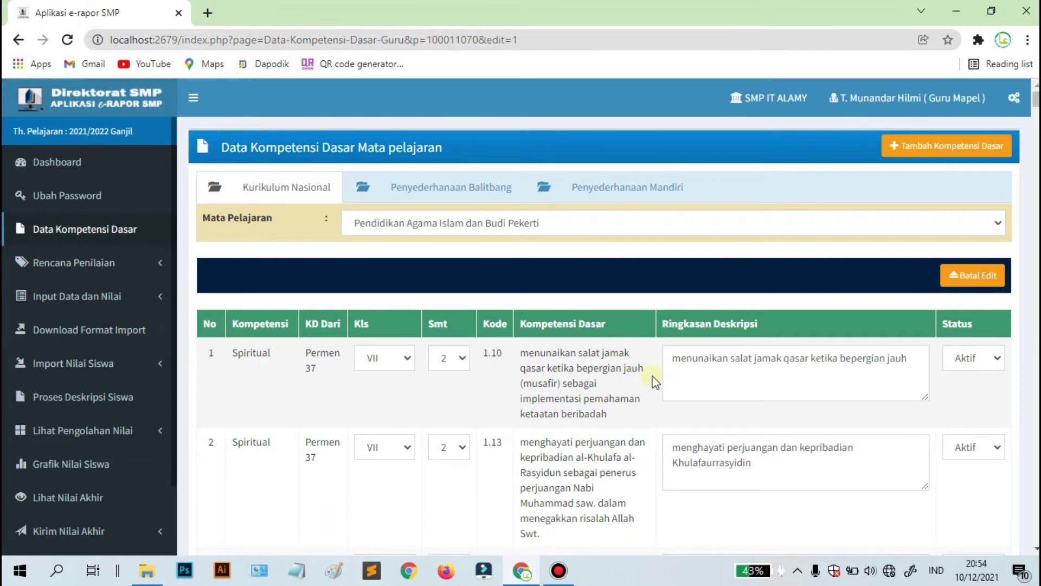
Step: Go through the editable competency list from the class VII entries down to the class IX entries, checking class, semester and status
{"action": "scroll", "coordinate": [659, 379], "scroll_direction": "down", "scroll_amount": 2}
{"action": "scroll", "coordinate": [658, 378], "scroll_direction": "down", "scroll_amount": 18}
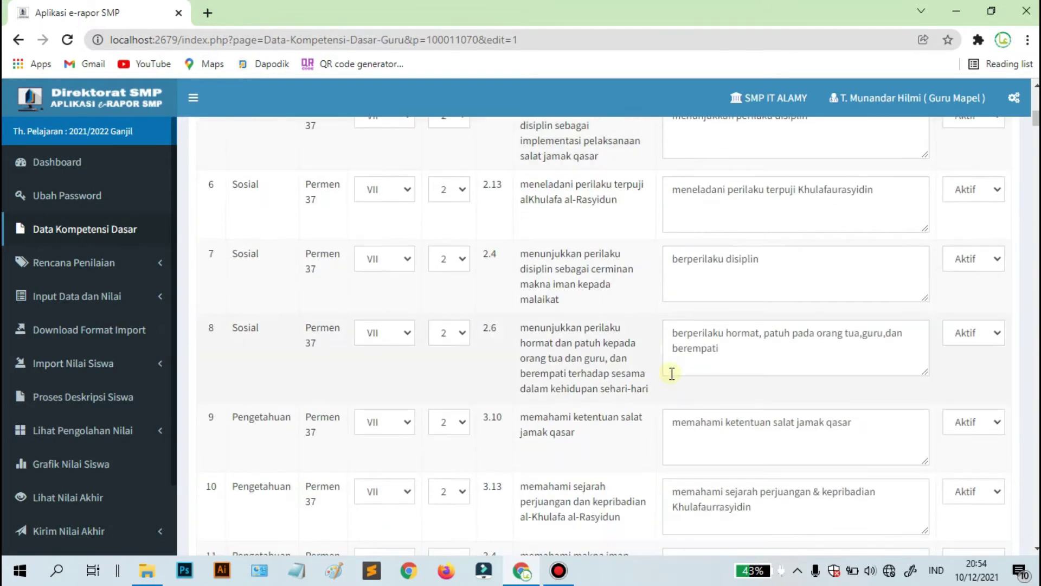
{"action": "scroll", "coordinate": [675, 378], "scroll_direction": "down", "scroll_amount": 18}
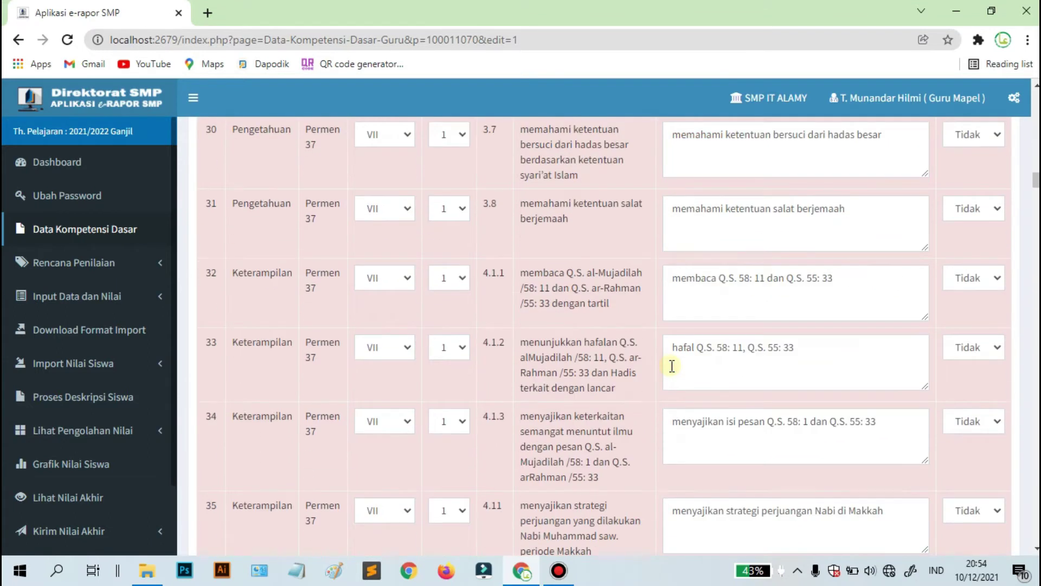
{"action": "scroll", "coordinate": [671, 365], "scroll_direction": "up", "scroll_amount": 20}
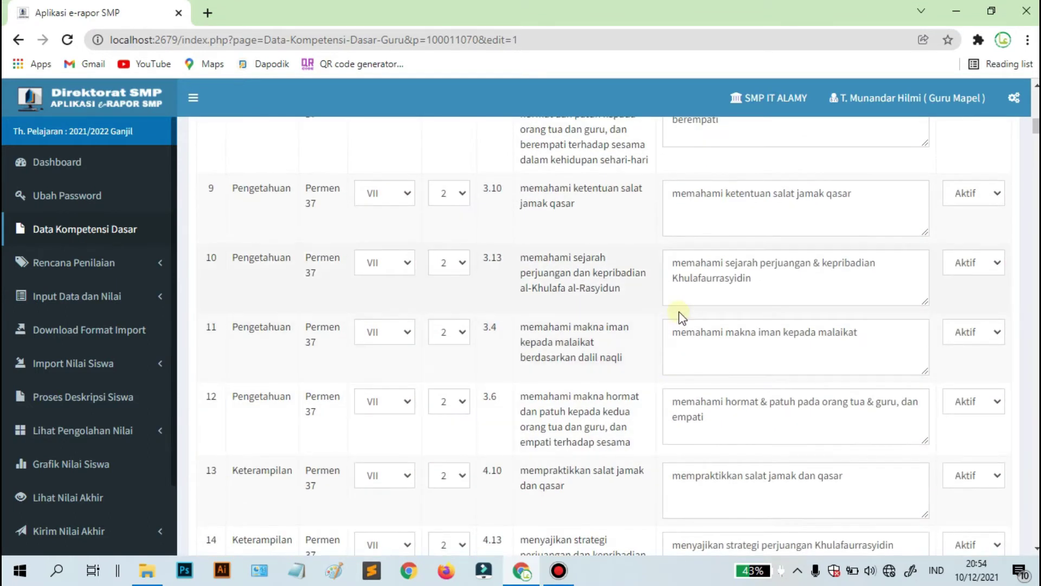
{"action": "scroll", "coordinate": [682, 318], "scroll_direction": "up", "scroll_amount": 2}
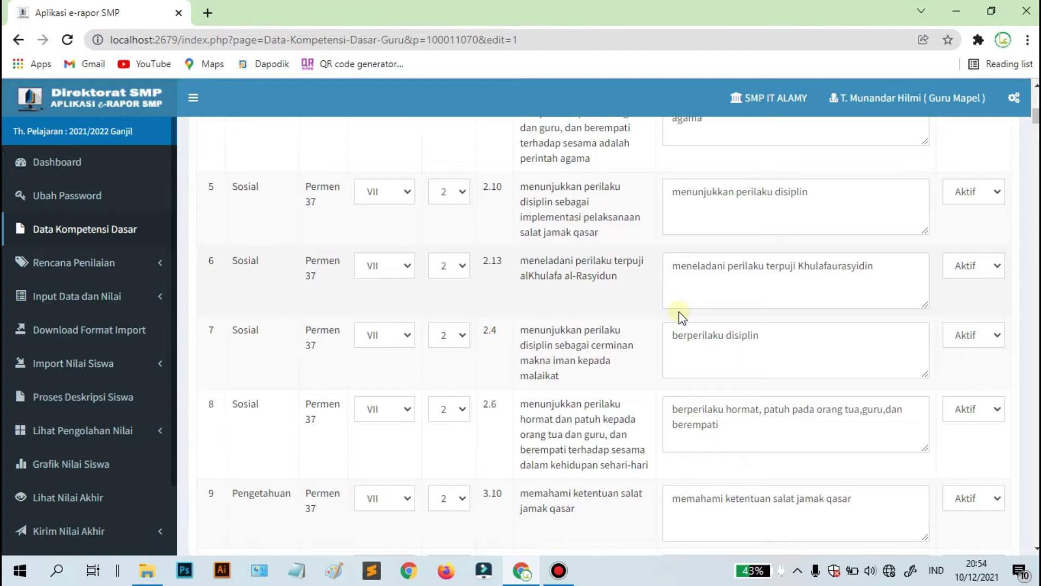
{"action": "scroll", "coordinate": [681, 317], "scroll_direction": "down", "scroll_amount": 20}
{"action": "scroll", "coordinate": [680, 315], "scroll_direction": "down", "scroll_amount": 20}
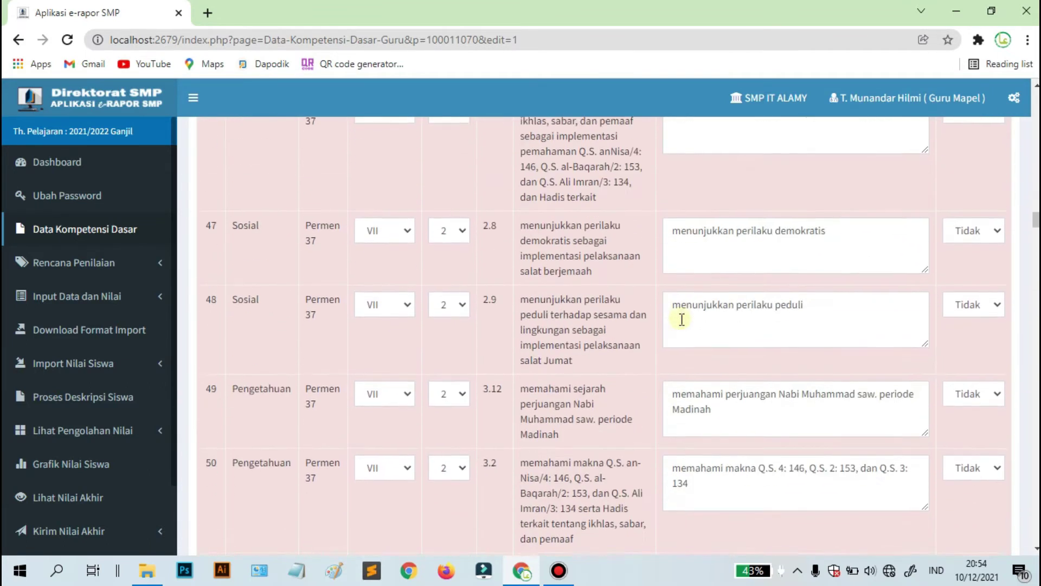
{"action": "scroll", "coordinate": [682, 320], "scroll_direction": "down", "scroll_amount": 20}
{"action": "scroll", "coordinate": [515, 295], "scroll_direction": "up", "scroll_amount": 3}
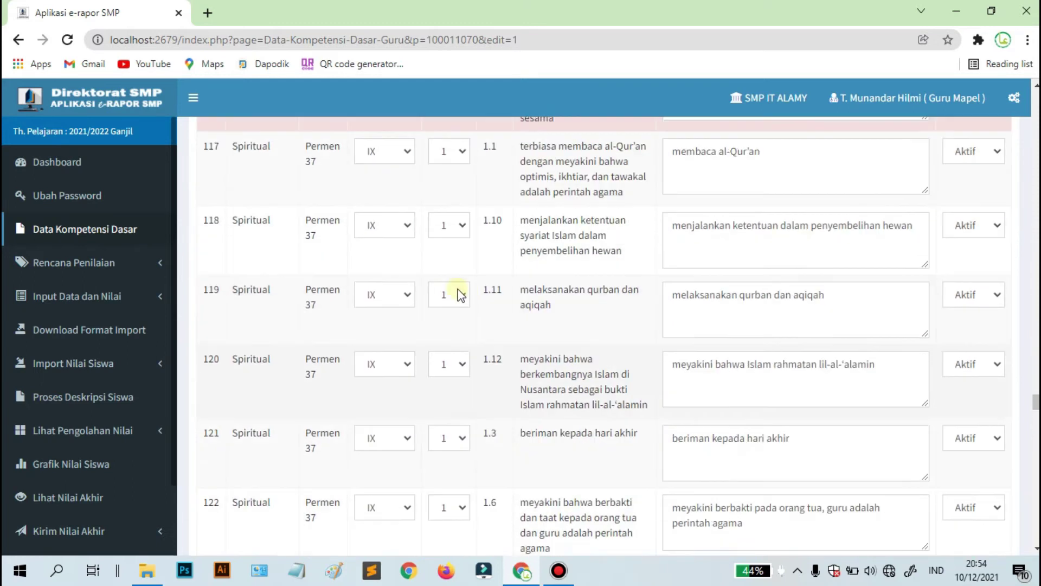
Step: Examine the class IX semester 1 competencies, comparing their Spiritual, Sosial and Pengetahuan types, summary descriptions and active status
{"action": "scroll", "coordinate": [468, 288], "scroll_direction": "up", "scroll_amount": 4}
{"action": "scroll", "coordinate": [460, 353], "scroll_direction": "down", "scroll_amount": 2}
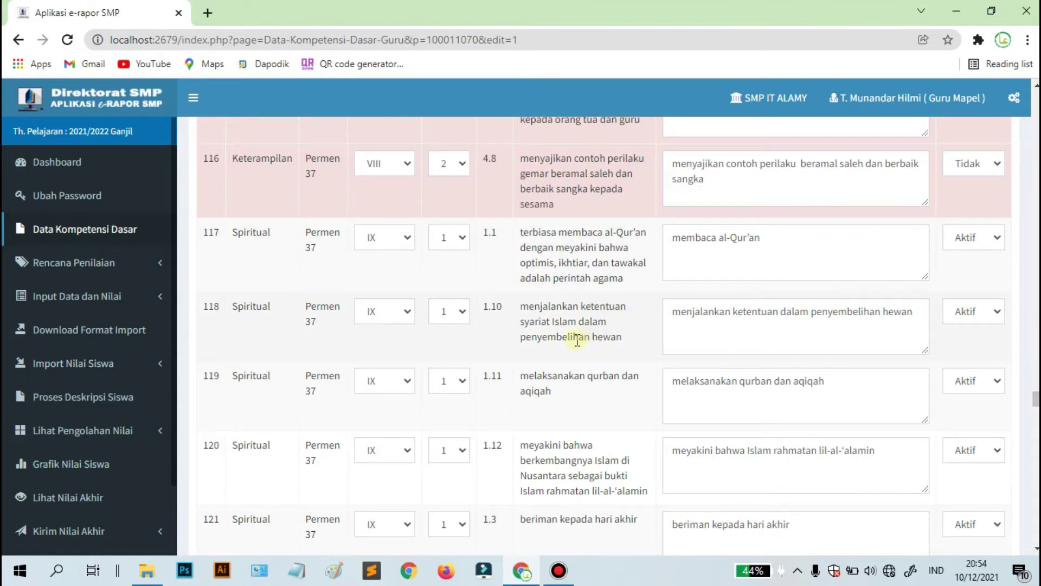
{"action": "scroll", "coordinate": [415, 352], "scroll_direction": "down", "scroll_amount": 4}
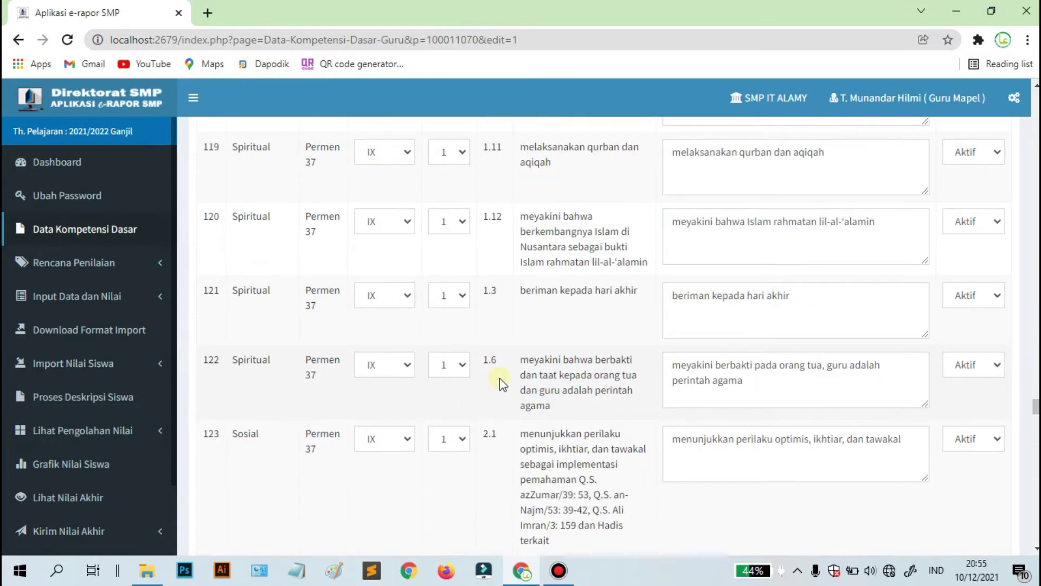
{"action": "scroll", "coordinate": [497, 378], "scroll_direction": "down", "scroll_amount": 9}
{"action": "scroll", "coordinate": [498, 329], "scroll_direction": "down", "scroll_amount": 7}
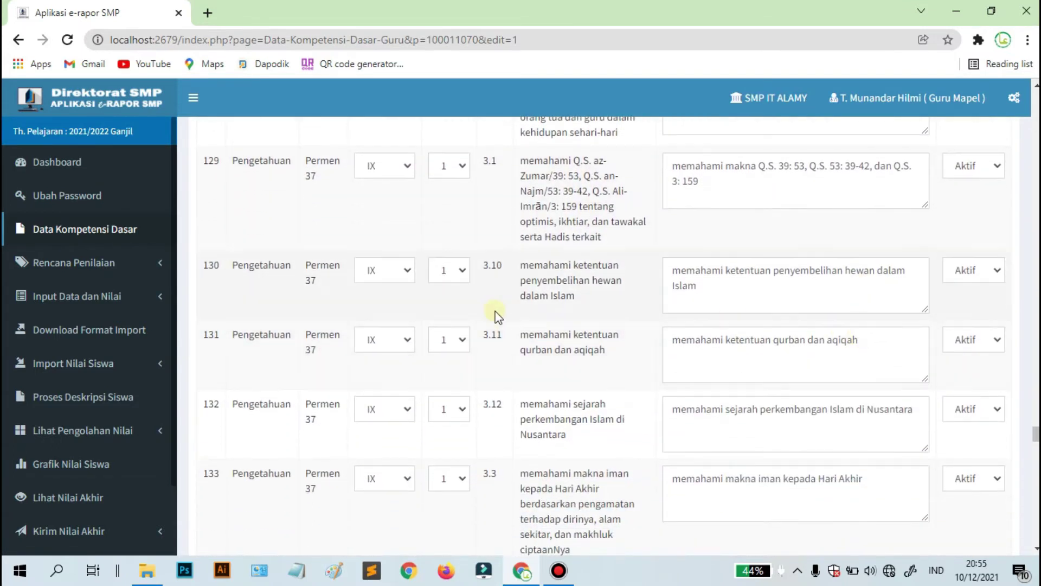
{"action": "scroll", "coordinate": [552, 335], "scroll_direction": "up", "scroll_amount": 2}
{"action": "scroll", "coordinate": [578, 334], "scroll_direction": "up", "scroll_amount": 4}
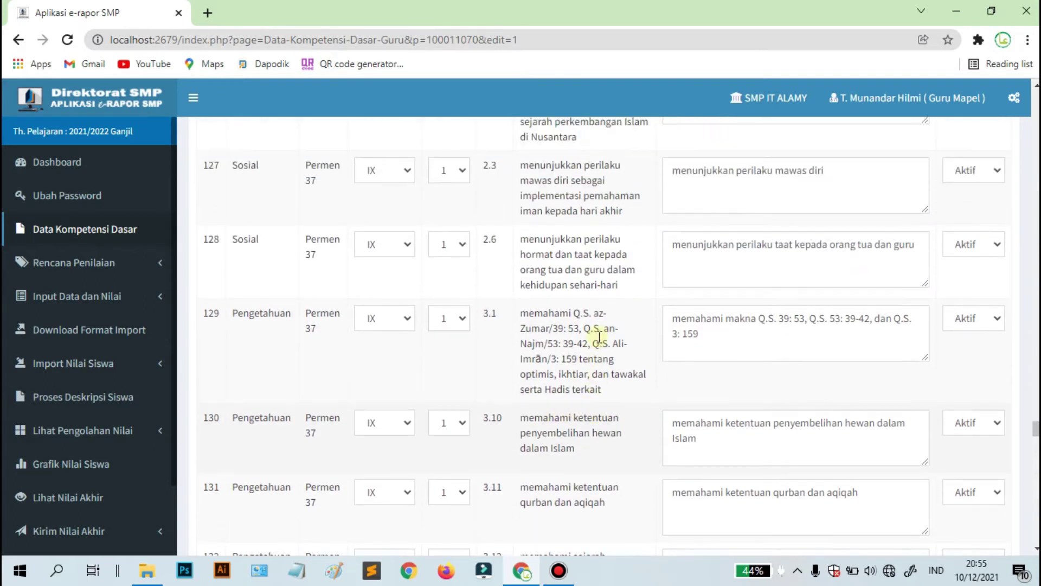
{"action": "scroll", "coordinate": [380, 303], "scroll_direction": "up", "scroll_amount": 4}
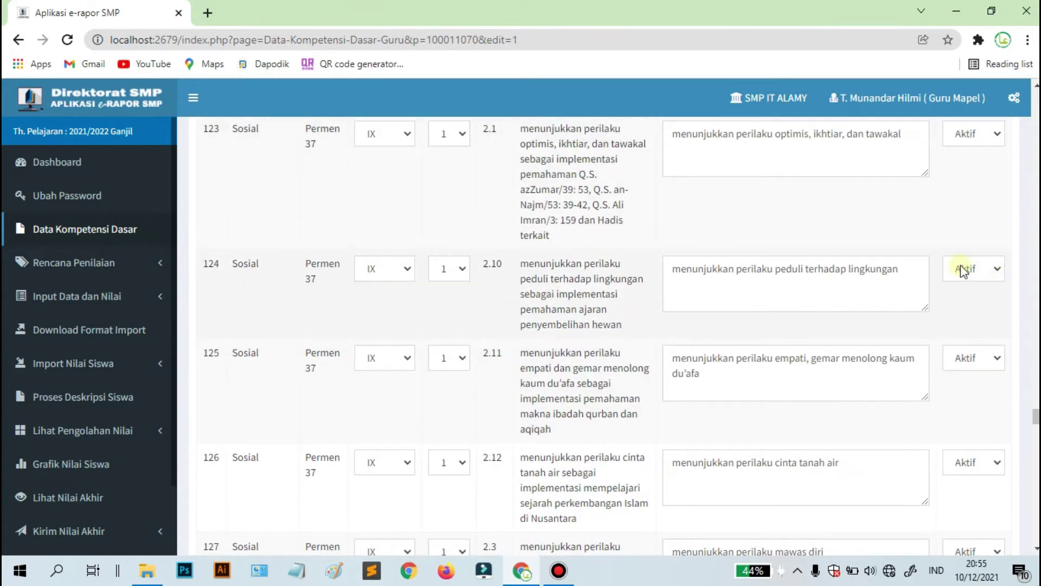
{"action": "scroll", "coordinate": [962, 270], "scroll_direction": "up", "scroll_amount": 1}
{"action": "scroll", "coordinate": [949, 270], "scroll_direction": "up", "scroll_amount": 2}
{"action": "scroll", "coordinate": [950, 274], "scroll_direction": "down", "scroll_amount": 2}
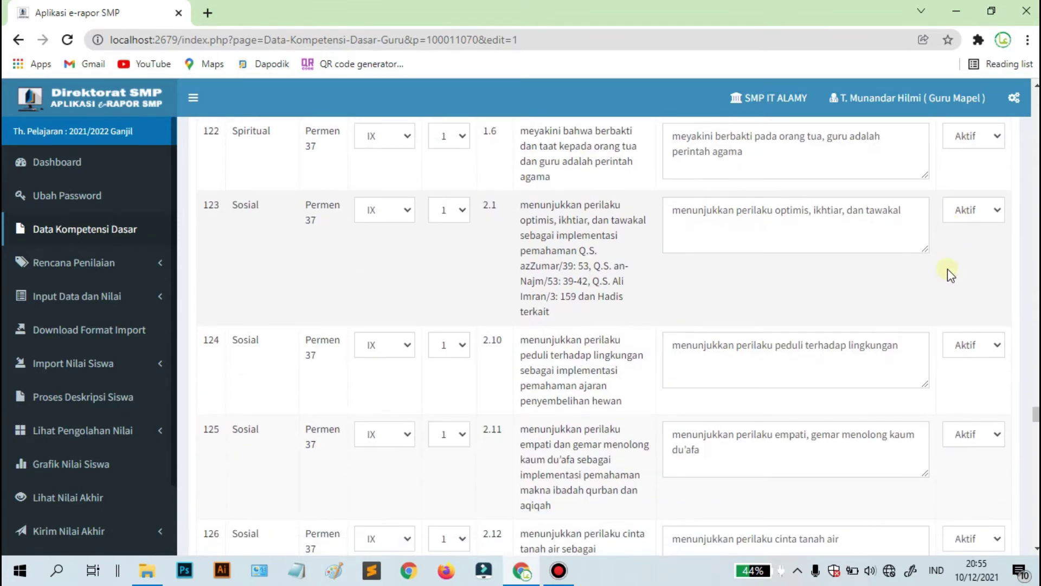
{"action": "scroll", "coordinate": [937, 272], "scroll_direction": "down", "scroll_amount": 10}
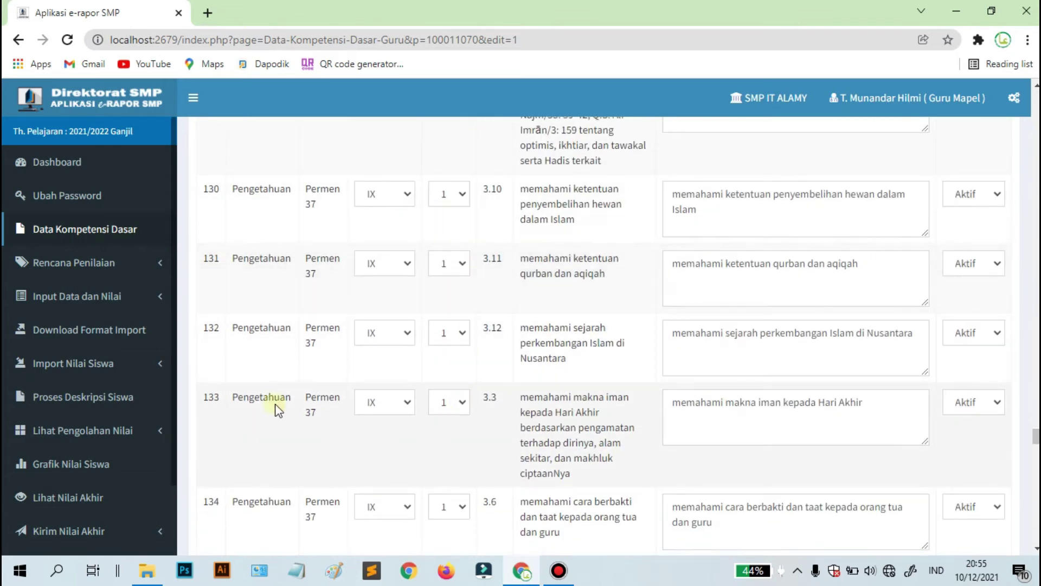
{"action": "scroll", "coordinate": [319, 191], "scroll_direction": "up", "scroll_amount": 6}
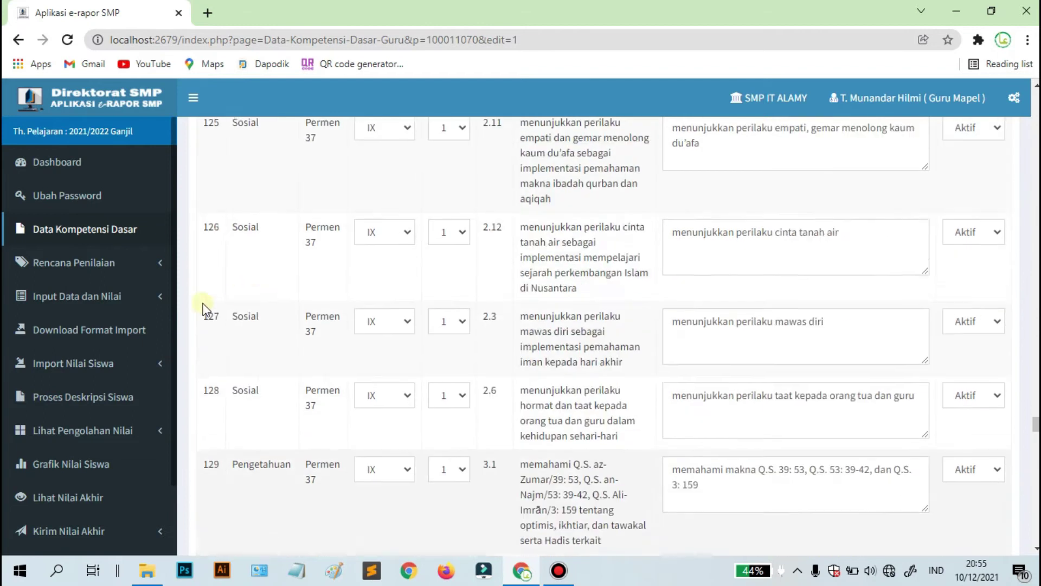
Step: Set the status of class IX semester 1 Pengetahuan competency 3.6 to Tidak Aktif
{"action": "scroll", "coordinate": [251, 314], "scroll_direction": "down", "scroll_amount": 10}
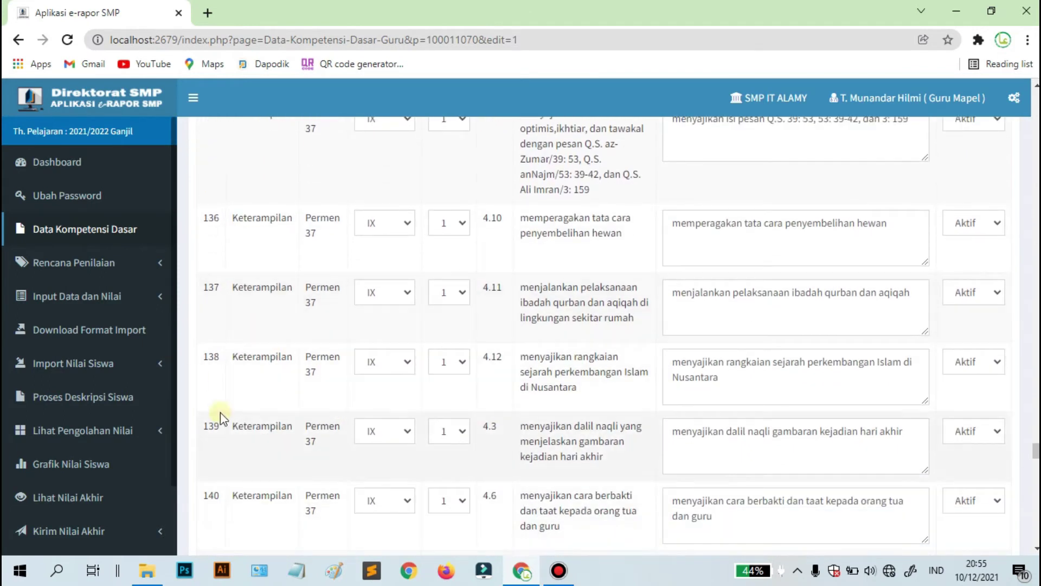
{"action": "scroll", "coordinate": [434, 396], "scroll_direction": "up", "scroll_amount": 3}
{"action": "scroll", "coordinate": [441, 269], "scroll_direction": "up", "scroll_amount": 1}
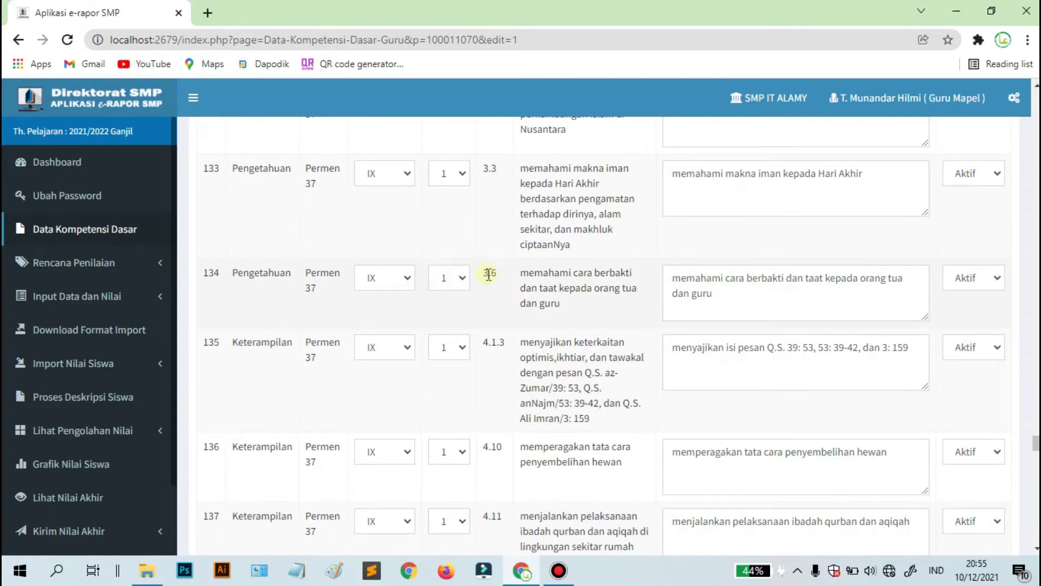
{"action": "left_click", "coordinate": [984, 279]}
{"action": "left_click", "coordinate": [988, 320]}
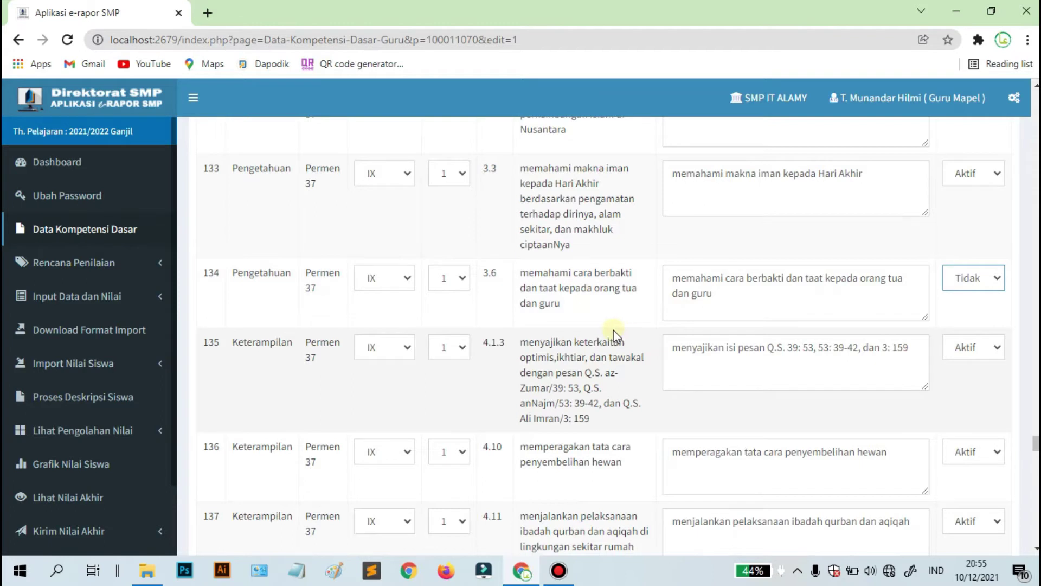
Step: Set the status of class IX semester 1 Keterampilan competency 4.6 to Tidak Aktif
{"action": "scroll", "coordinate": [512, 433], "scroll_direction": "down", "scroll_amount": 6}
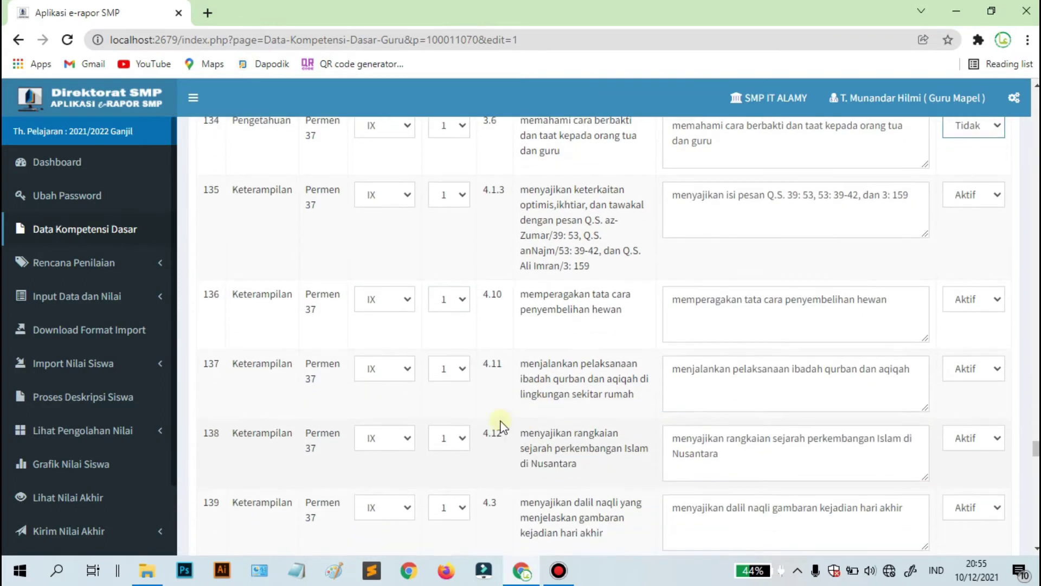
{"action": "scroll", "coordinate": [528, 356], "scroll_direction": "down", "scroll_amount": 2}
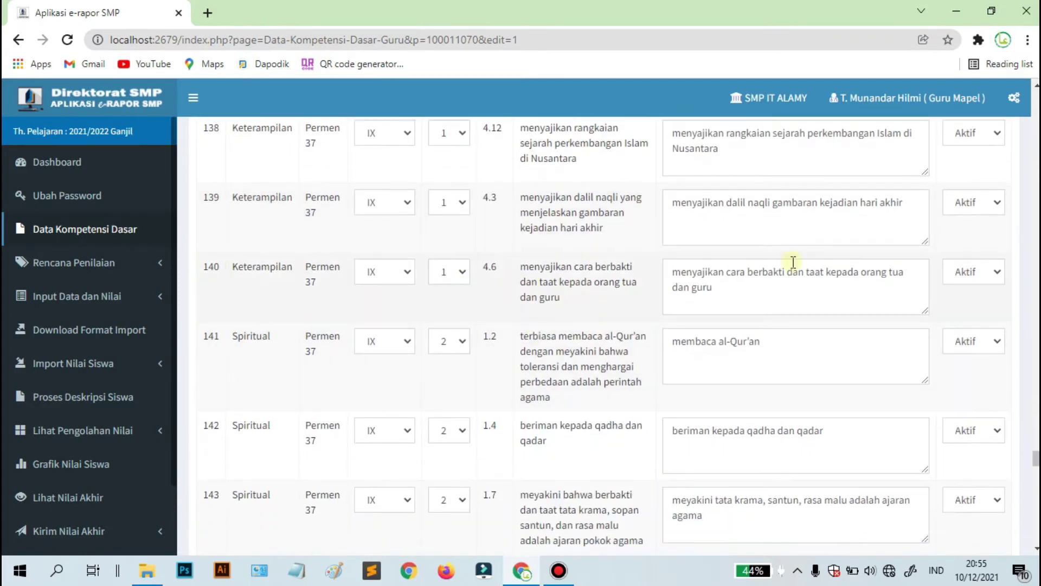
{"action": "left_click", "coordinate": [973, 272]}
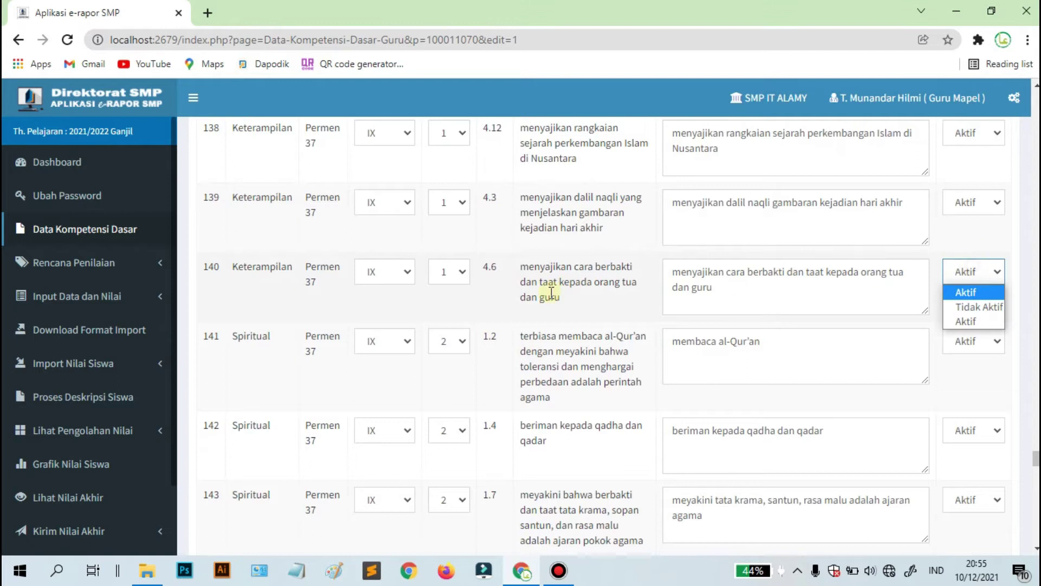
{"action": "left_click", "coordinate": [985, 305]}
Step: Save the edited competency data and acknowledge the confirmation
{"action": "scroll", "coordinate": [960, 347], "scroll_direction": "down", "scroll_amount": 20}
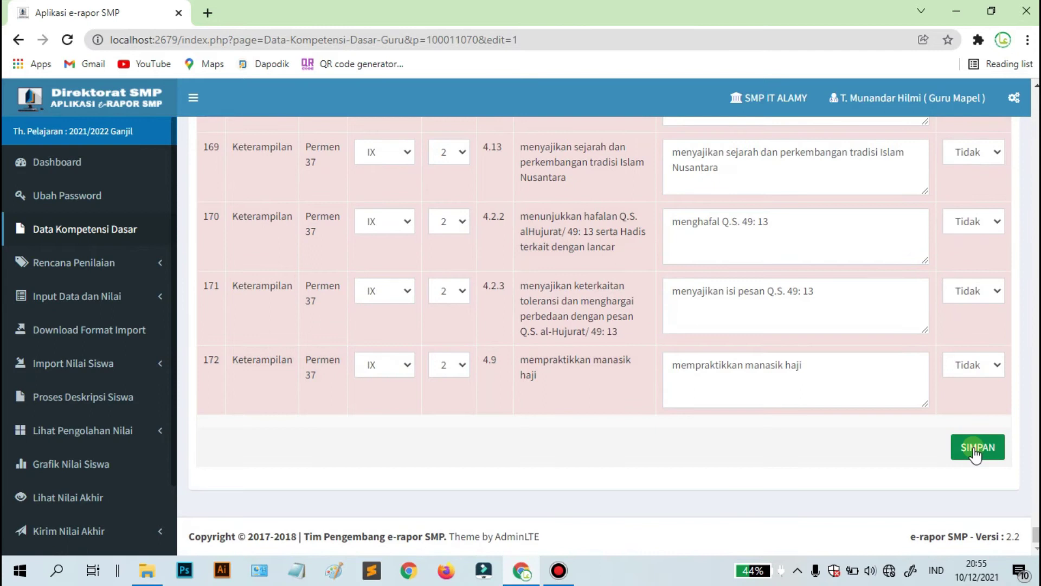
{"action": "left_click", "coordinate": [974, 450]}
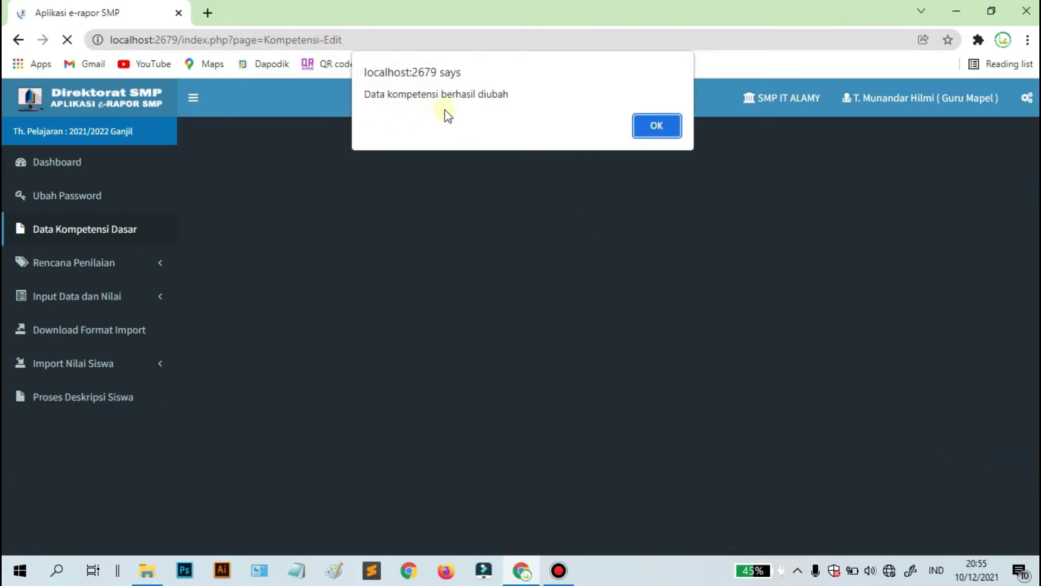
{"action": "left_click", "coordinate": [651, 129]}
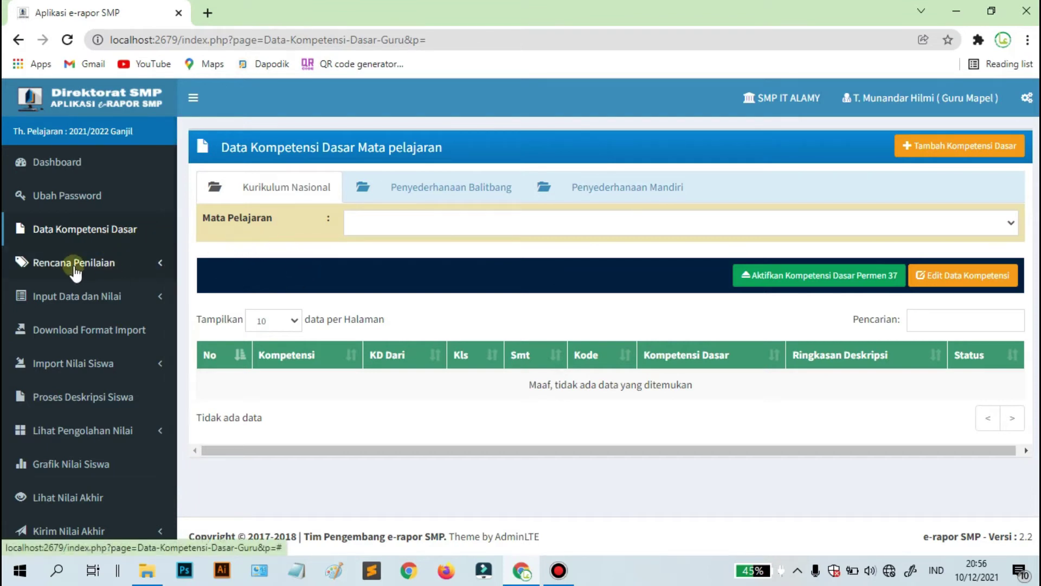
Step: Start a knowledge assessment plan for Kelas 9A in Pendidikan Agama Islam dan Budi Pekerti with 2 assessments
{"action": "left_click", "coordinate": [114, 270]}
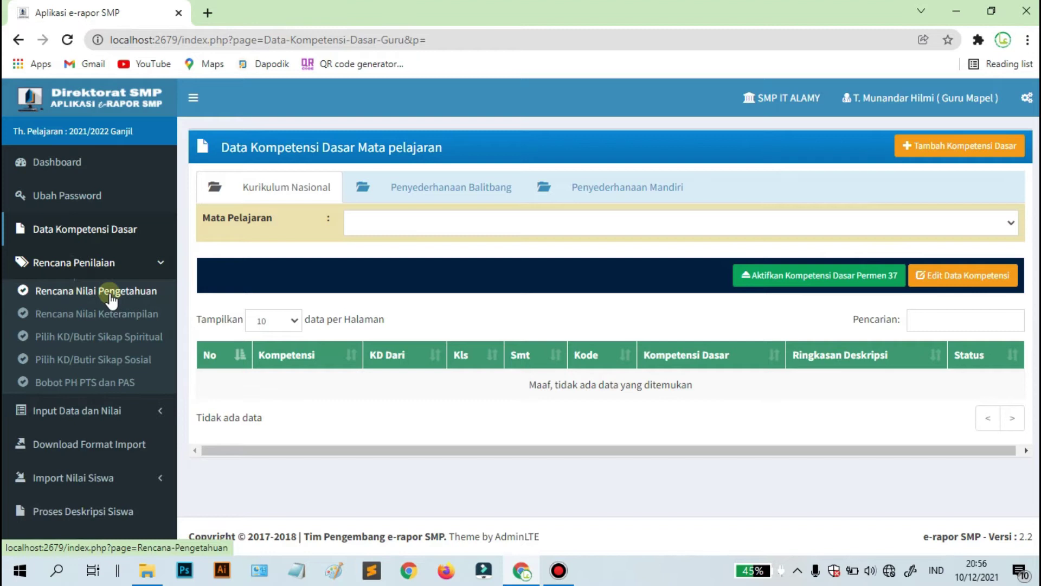
{"action": "left_click", "coordinate": [111, 294]}
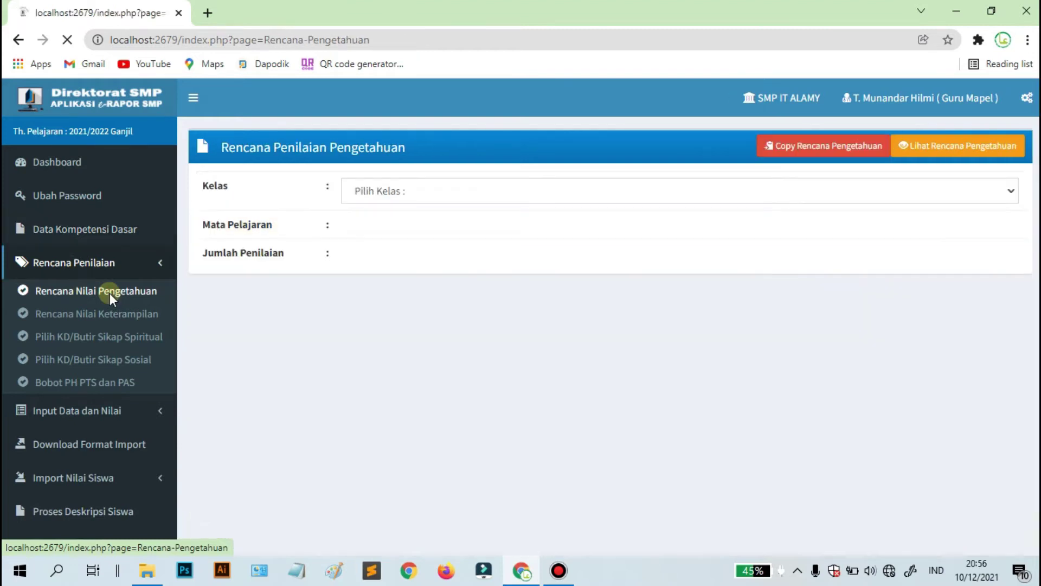
{"action": "left_click", "coordinate": [398, 193]}
{"action": "left_click", "coordinate": [408, 223]}
{"action": "left_click", "coordinate": [409, 228]}
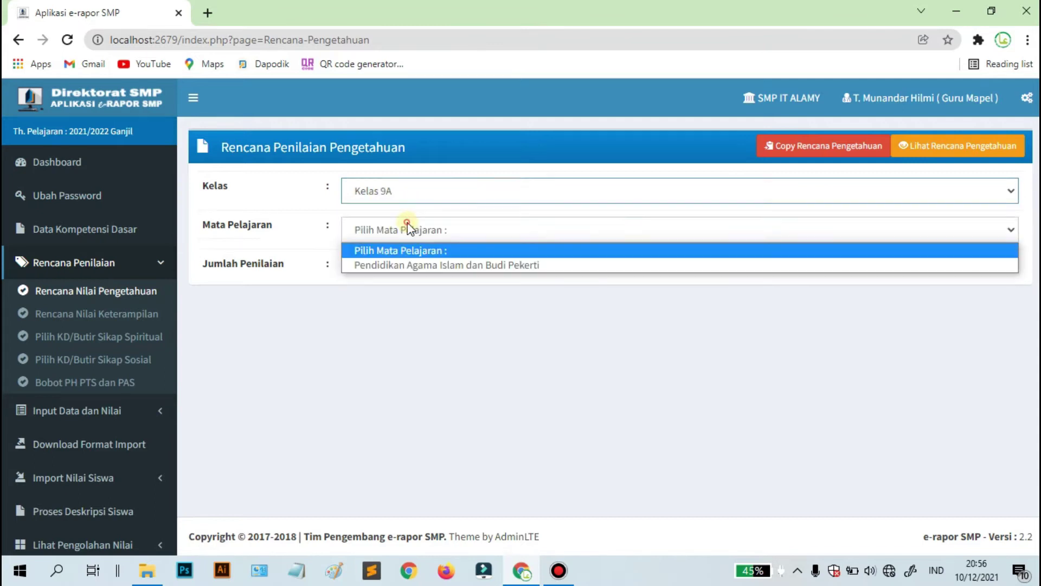
{"action": "left_click", "coordinate": [407, 264]}
{"action": "left_click", "coordinate": [462, 270]}
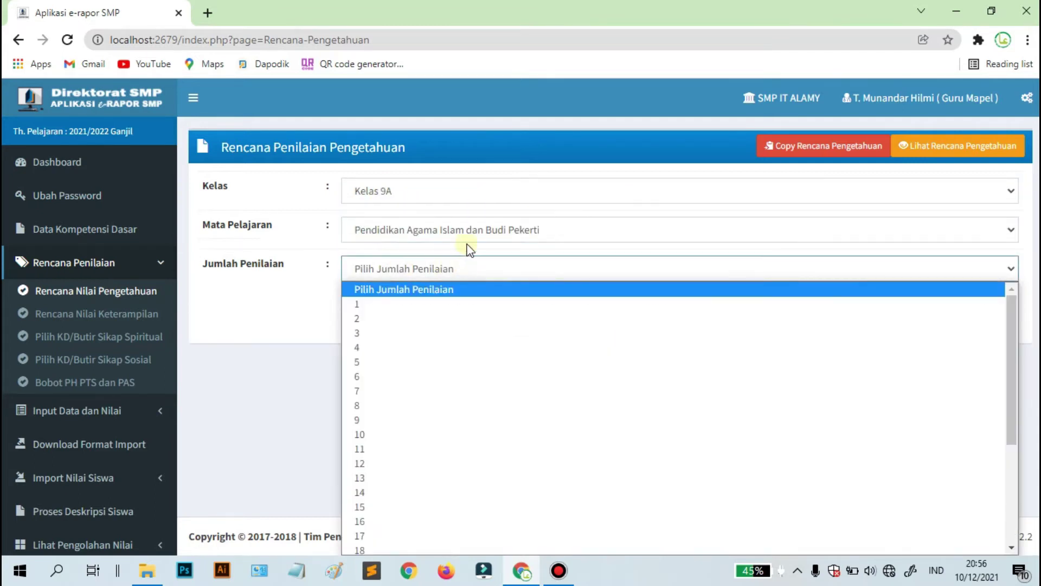
{"action": "left_click", "coordinate": [394, 278]}
{"action": "left_click", "coordinate": [359, 268]}
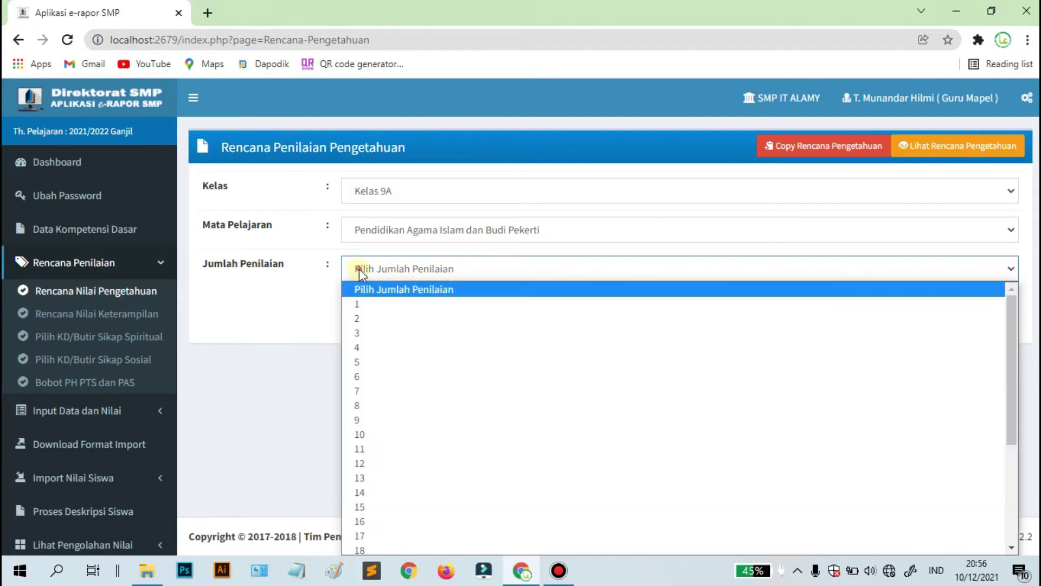
{"action": "left_click", "coordinate": [369, 319]}
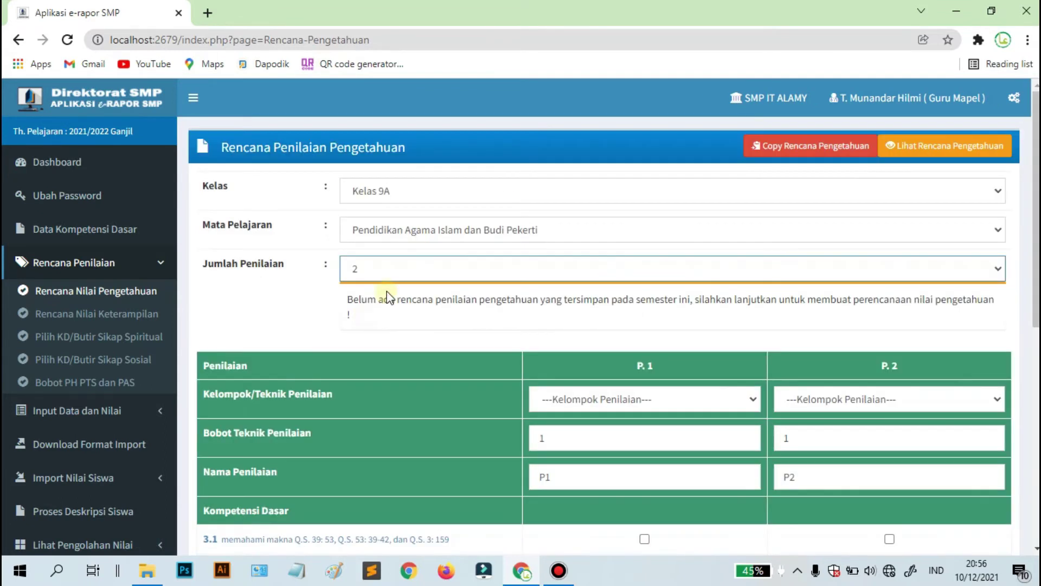
Step: Set the assessment technique to Penugasan for P. 1 and Tes Tulis for P. 2
{"action": "scroll", "coordinate": [447, 306], "scroll_direction": "down", "scroll_amount": 3}
{"action": "left_click", "coordinate": [668, 246]}
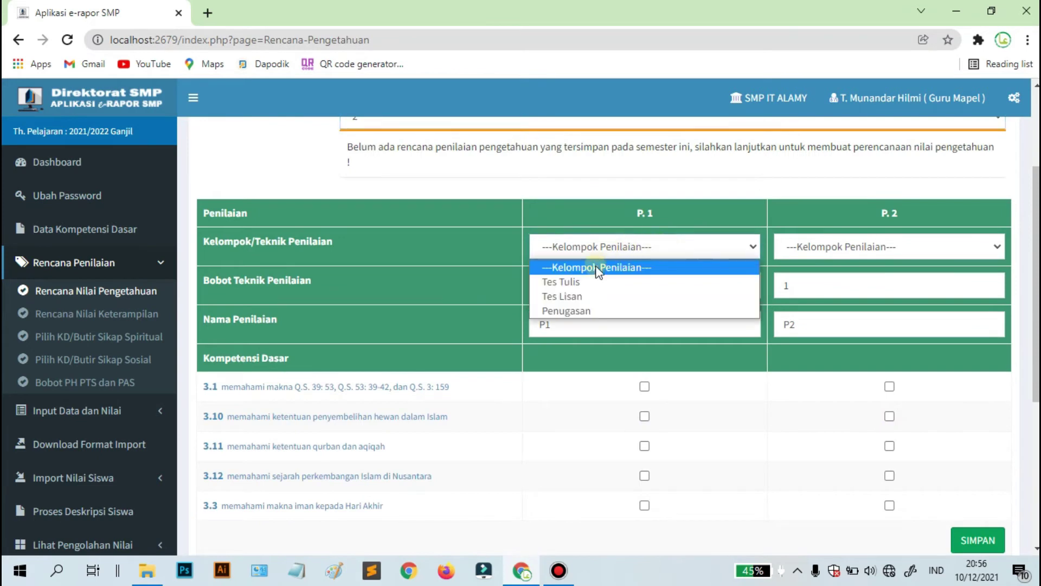
{"action": "left_click", "coordinate": [573, 309]}
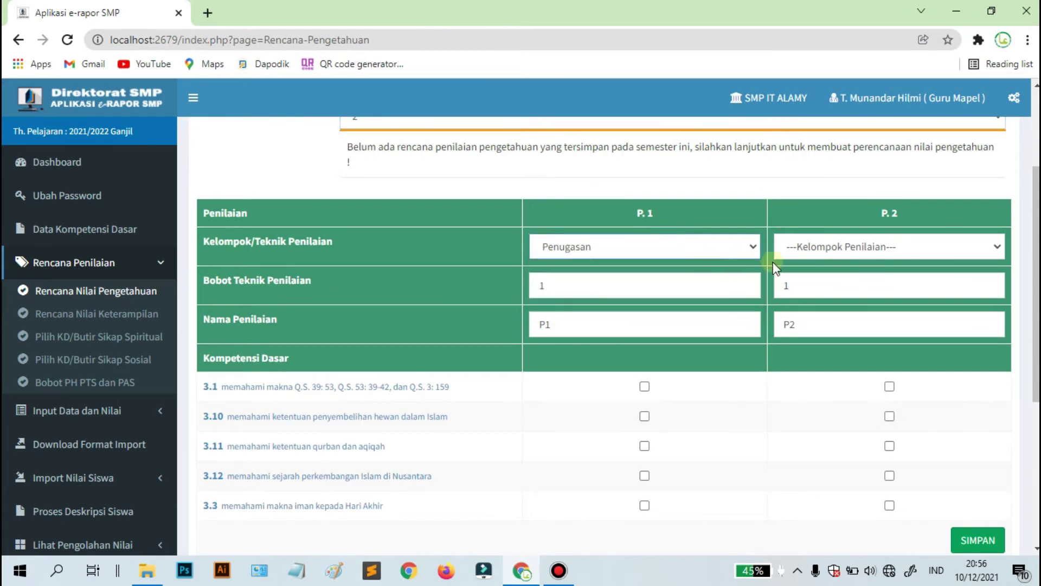
{"action": "left_click", "coordinate": [853, 251]}
{"action": "left_click", "coordinate": [835, 279]}
Step: Name the first knowledge assessment UH and the second one UAS
{"action": "left_click", "coordinate": [567, 323]}
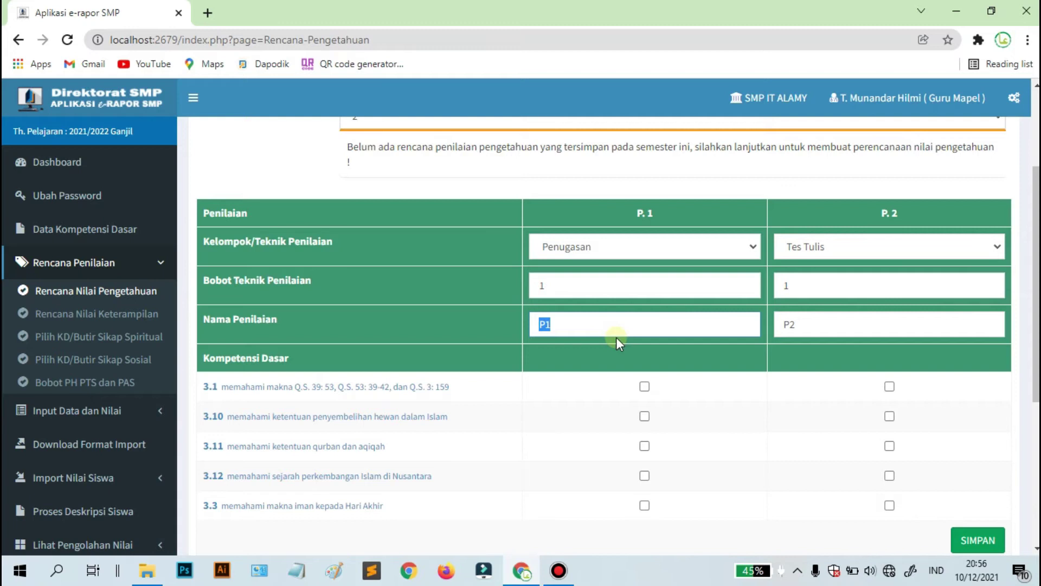
{"action": "key", "text": "BackSpace"}
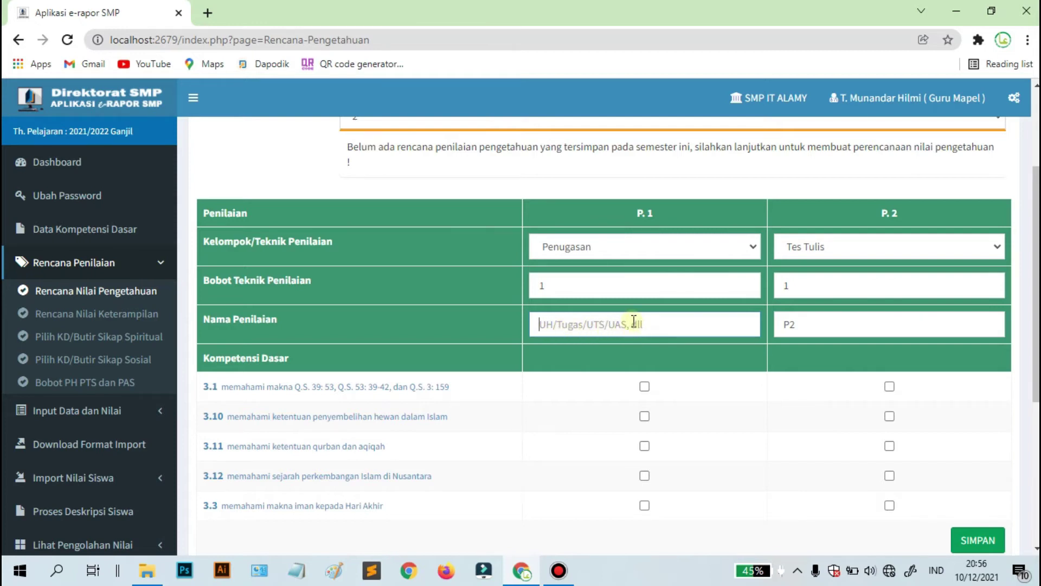
{"action": "type", "text": "UH"}
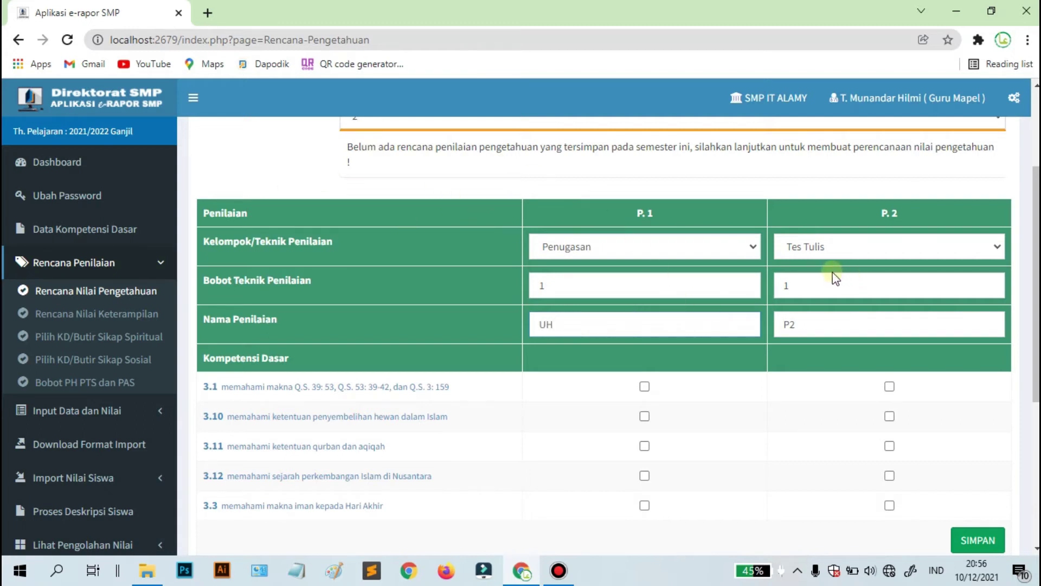
{"action": "double_click", "coordinate": [805, 321]}
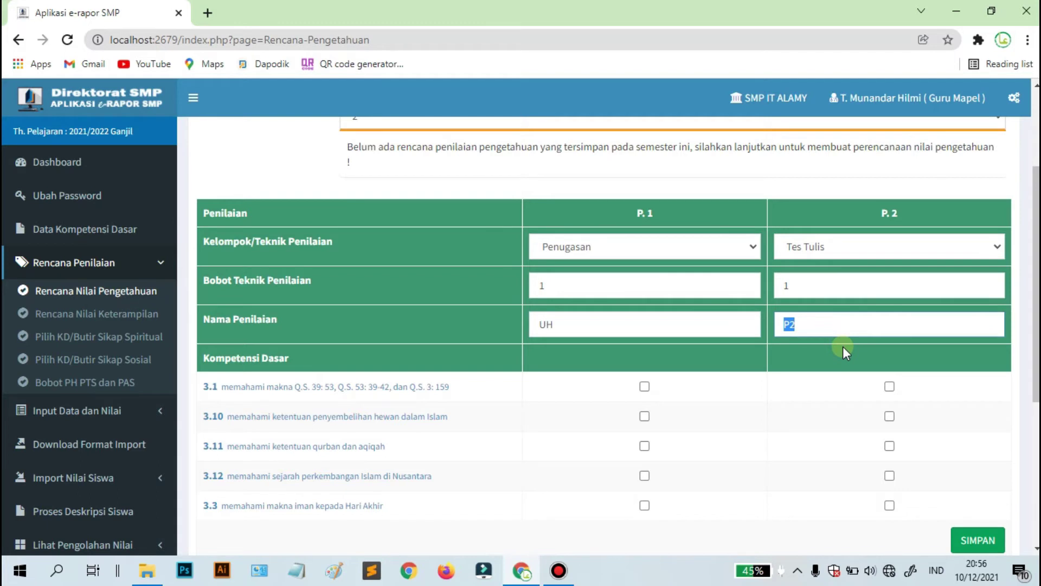
{"action": "type", "text": "UAS"}
Step: Assign competencies 3.1, 3.10, 3.11, 3.12 and 3.3 to both the UH and UAS assessments
{"action": "scroll", "coordinate": [535, 321], "scroll_direction": "down", "scroll_amount": 4}
{"action": "scroll", "coordinate": [350, 340], "scroll_direction": "up", "scroll_amount": 3}
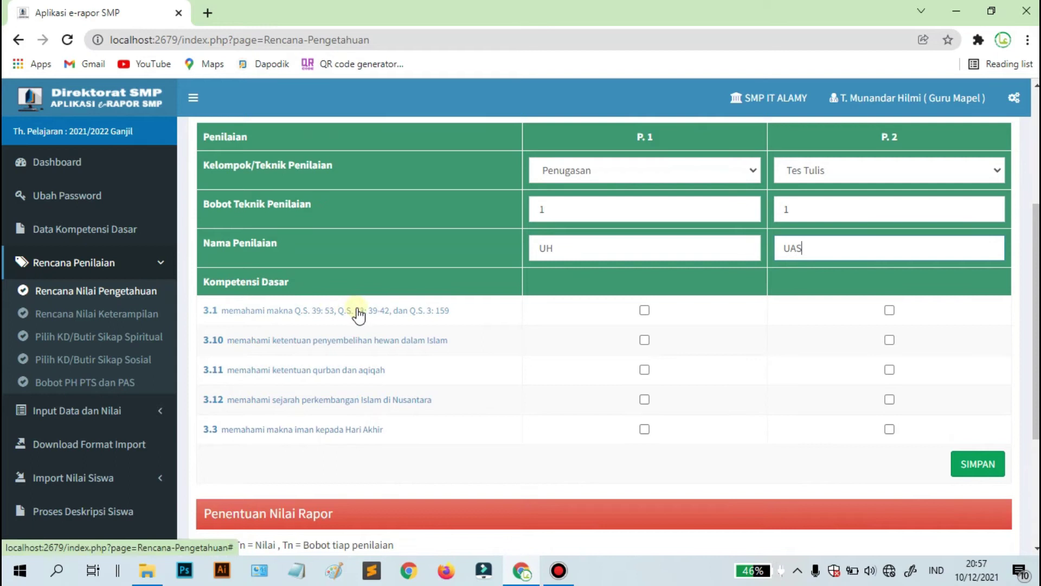
{"action": "left_click", "coordinate": [645, 310]}
{"action": "left_click", "coordinate": [644, 340]}
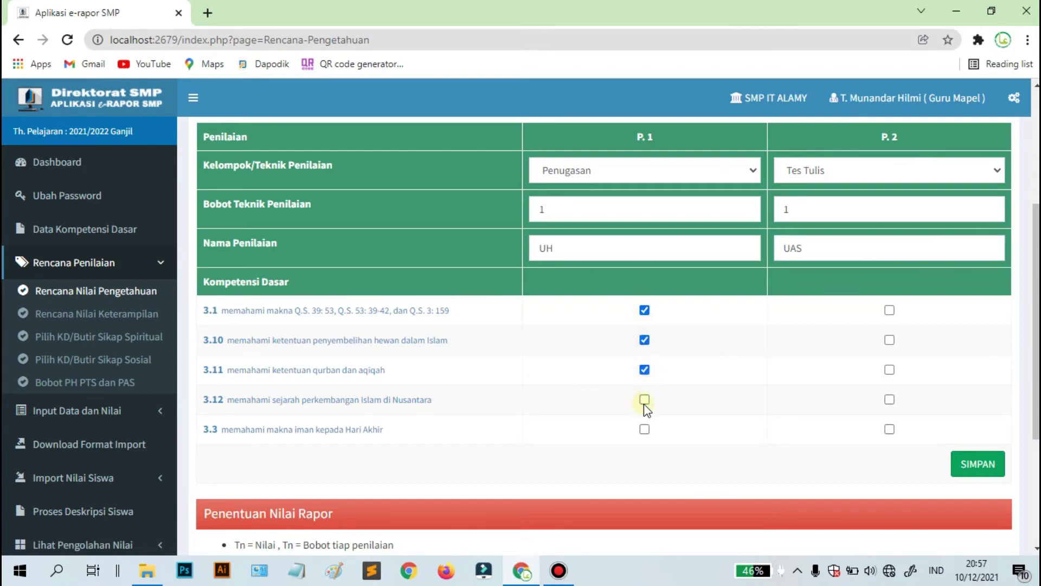
{"action": "left_click", "coordinate": [645, 429]}
{"action": "left_click", "coordinate": [889, 310]}
{"action": "left_click", "coordinate": [889, 339]}
{"action": "left_click", "coordinate": [889, 429]}
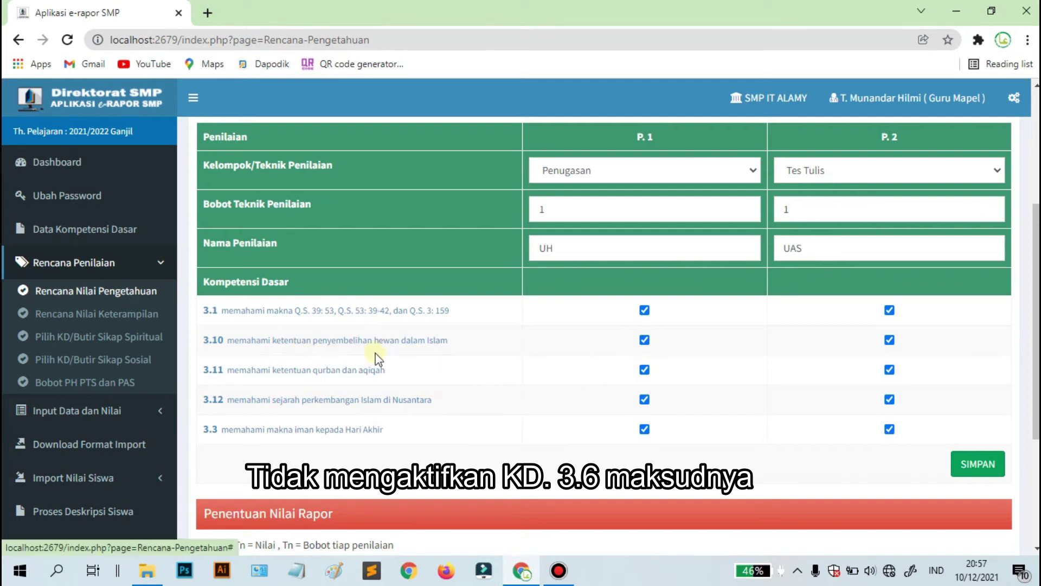
Step: Check the assigned competencies, then save the knowledge assessment plan and accept the confirmations
{"action": "scroll", "coordinate": [320, 352], "scroll_direction": "down", "scroll_amount": 1}
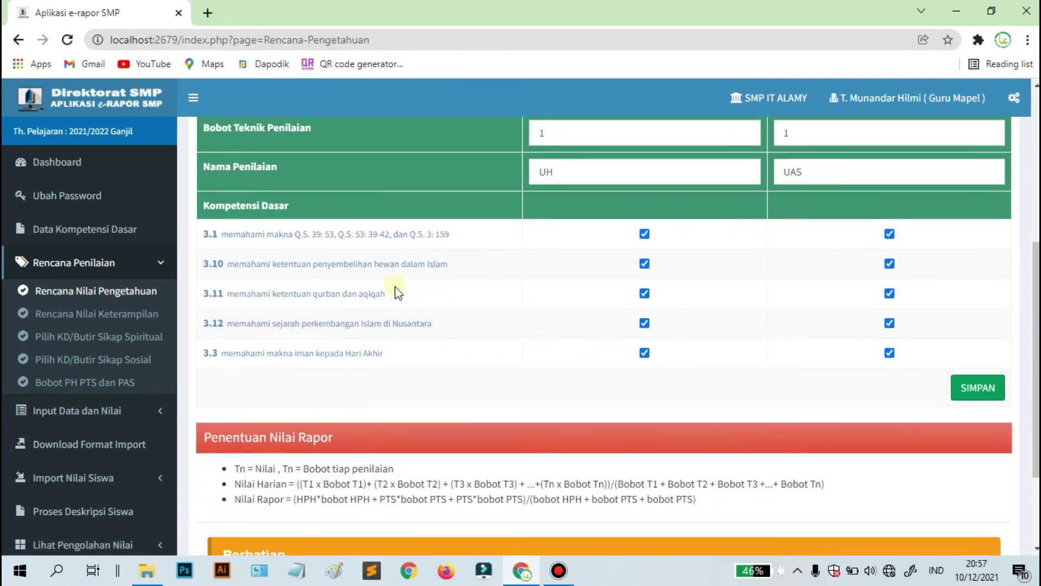
{"action": "scroll", "coordinate": [831, 338], "scroll_direction": "up", "scroll_amount": 1}
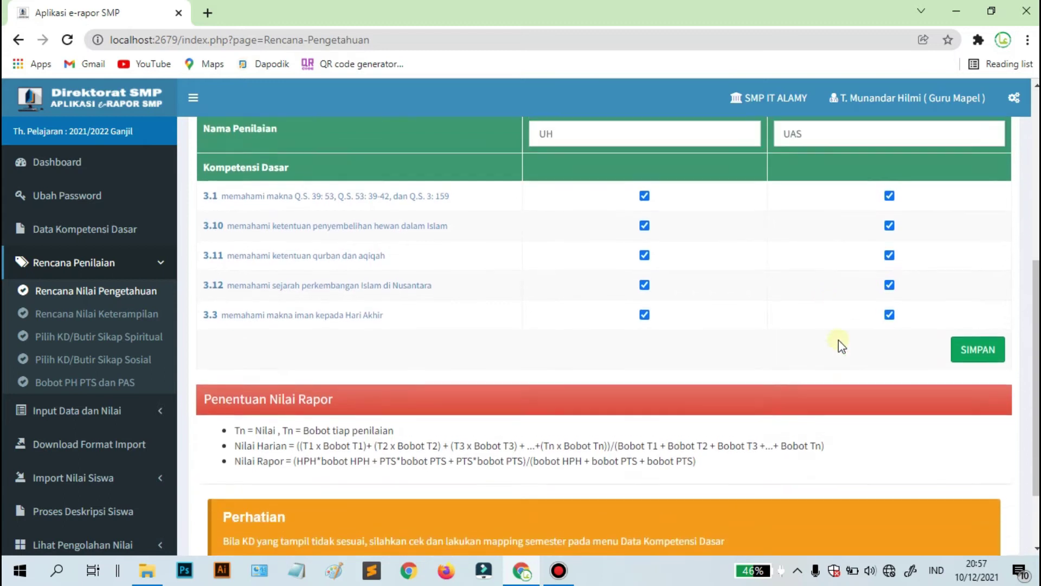
{"action": "left_click", "coordinate": [979, 465]}
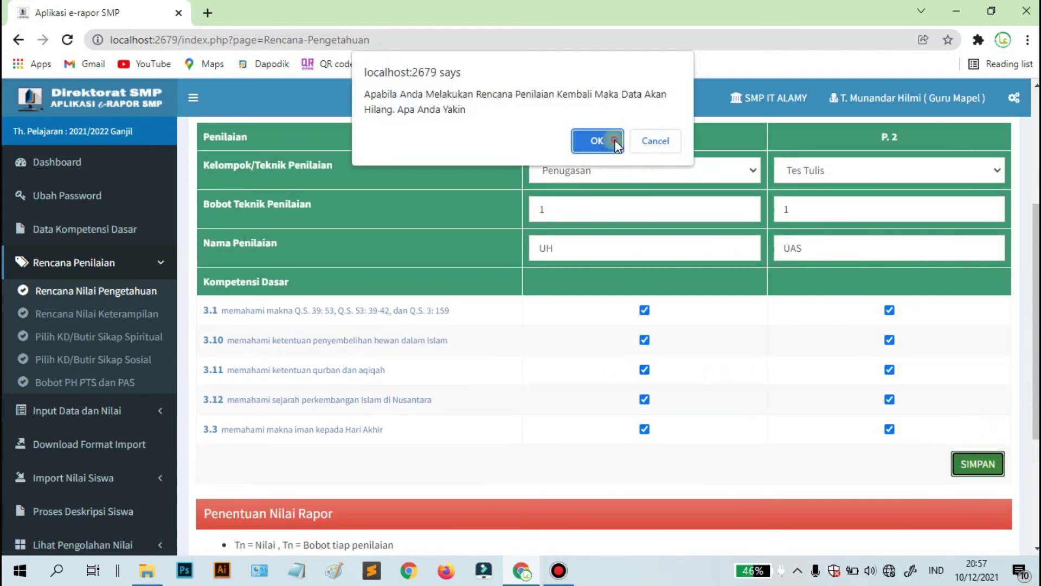
{"action": "left_click", "coordinate": [600, 140]}
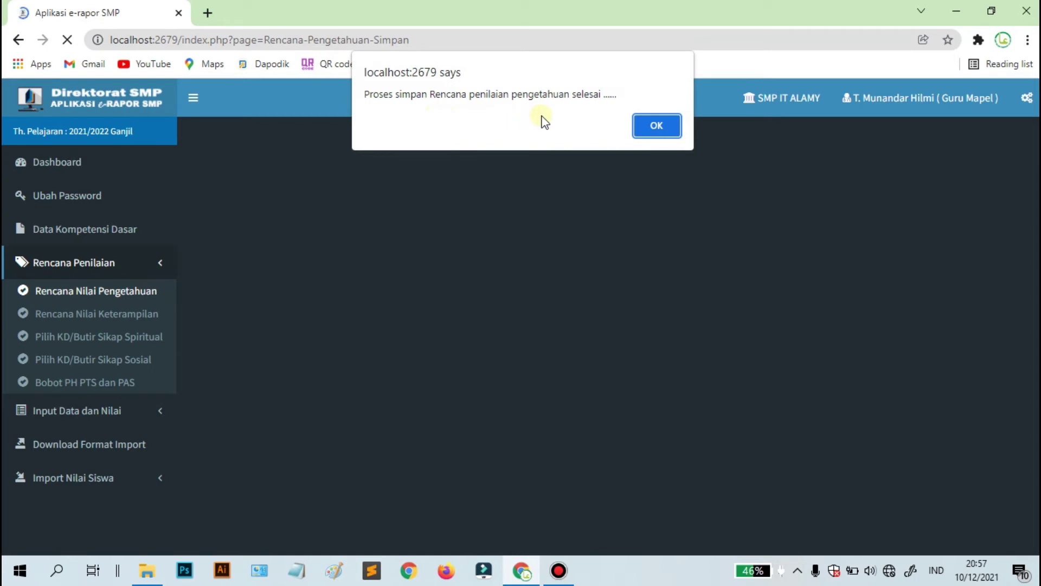
{"action": "left_click", "coordinate": [656, 126]}
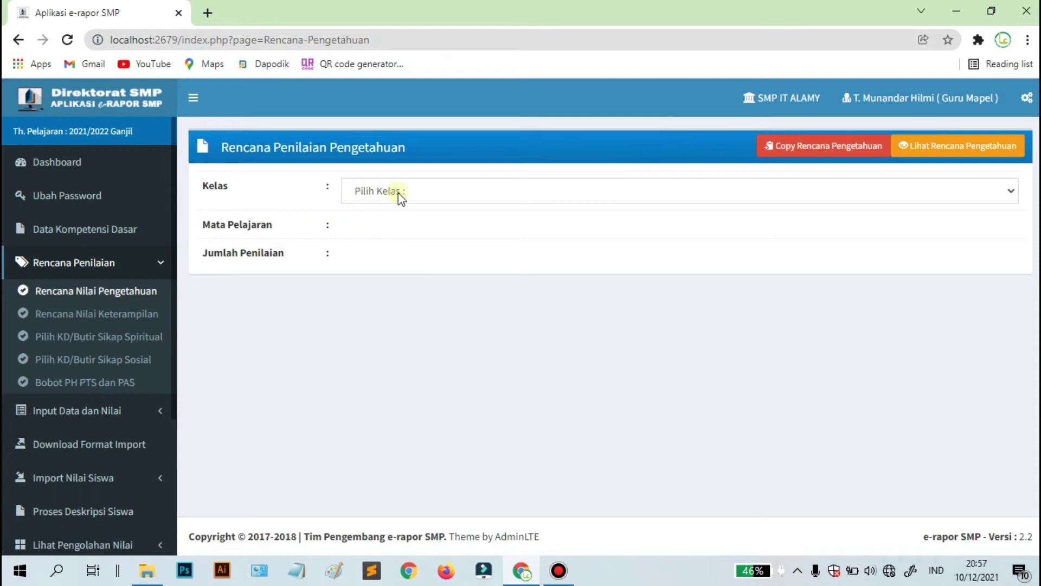
Step: Start a skills assessment plan for Kelas 9A in Pendidikan Agama Islam dan Budi Pekerti with 1 assessment
{"action": "left_click", "coordinate": [142, 315]}
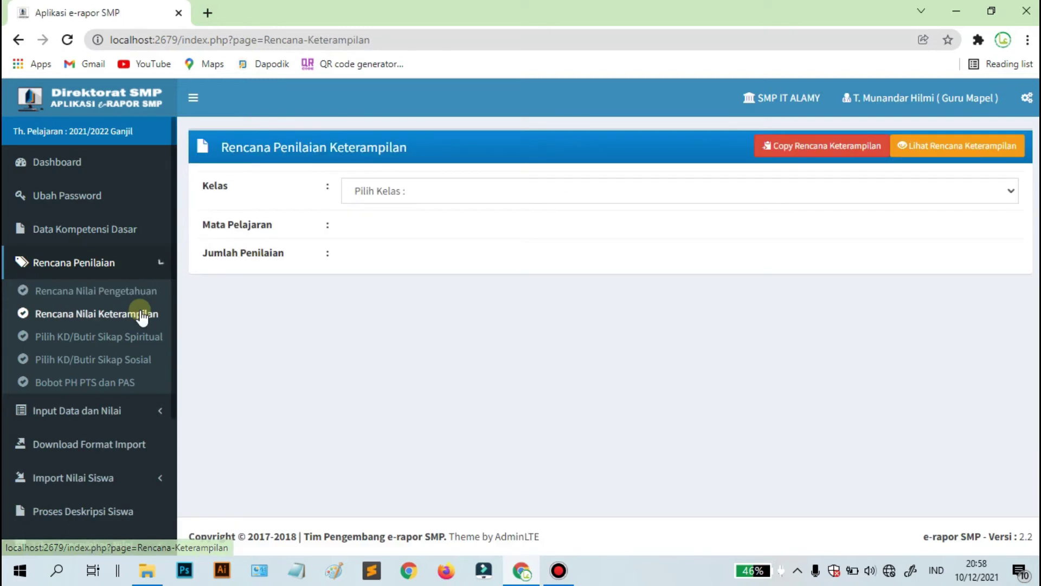
{"action": "left_click", "coordinate": [392, 193]}
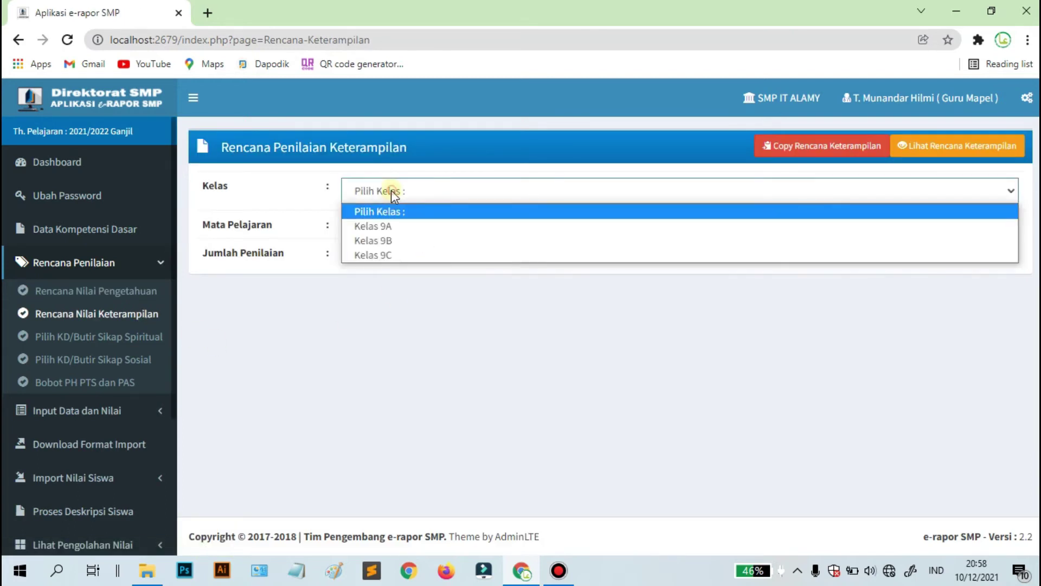
{"action": "left_click", "coordinate": [393, 224]}
{"action": "left_click", "coordinate": [385, 229]}
{"action": "left_click", "coordinate": [378, 265]}
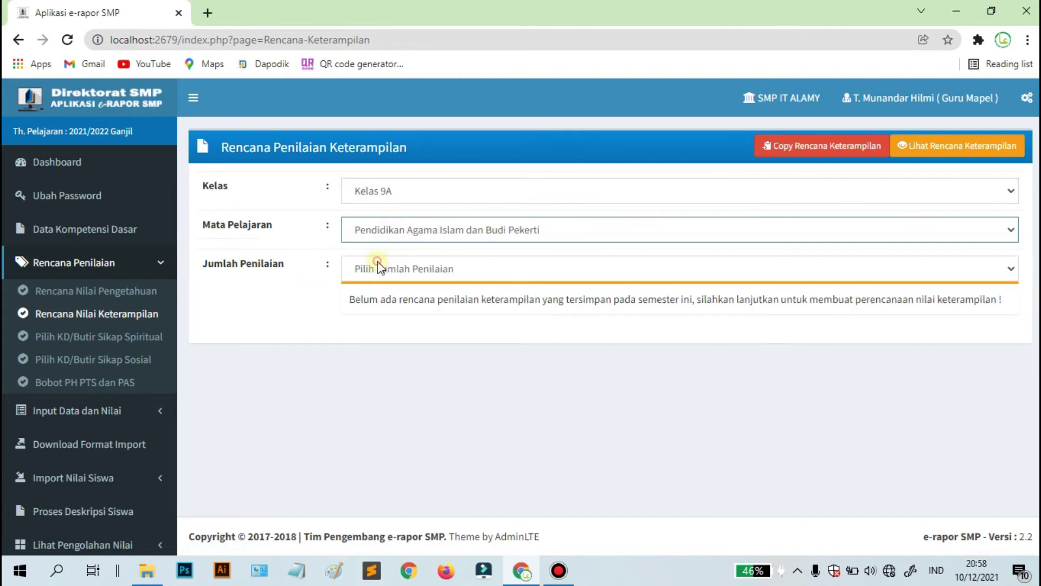
{"action": "left_click", "coordinate": [387, 275]}
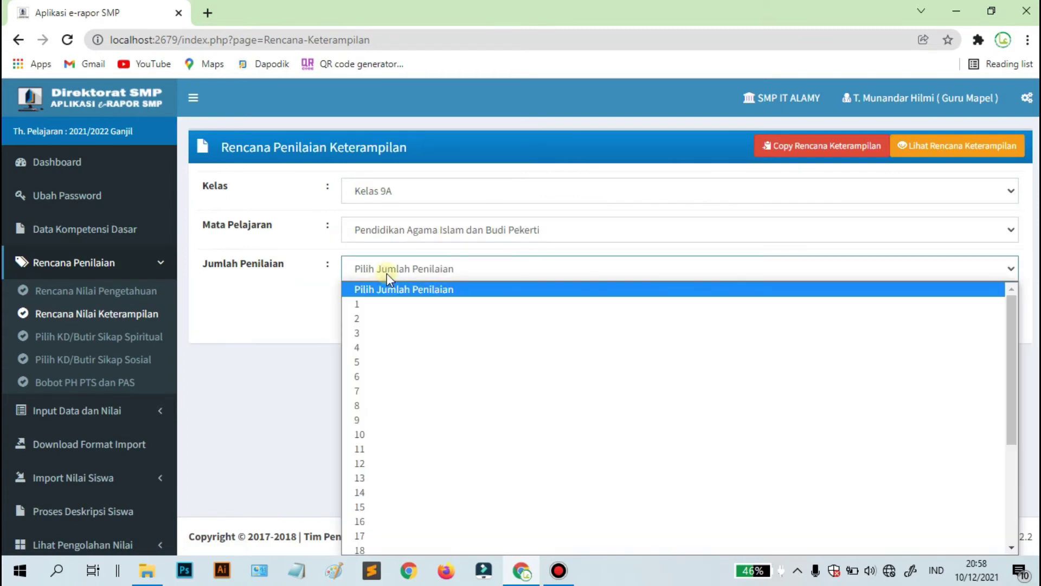
{"action": "left_click", "coordinate": [392, 307]}
{"action": "scroll", "coordinate": [454, 325], "scroll_direction": "down", "scroll_amount": 3}
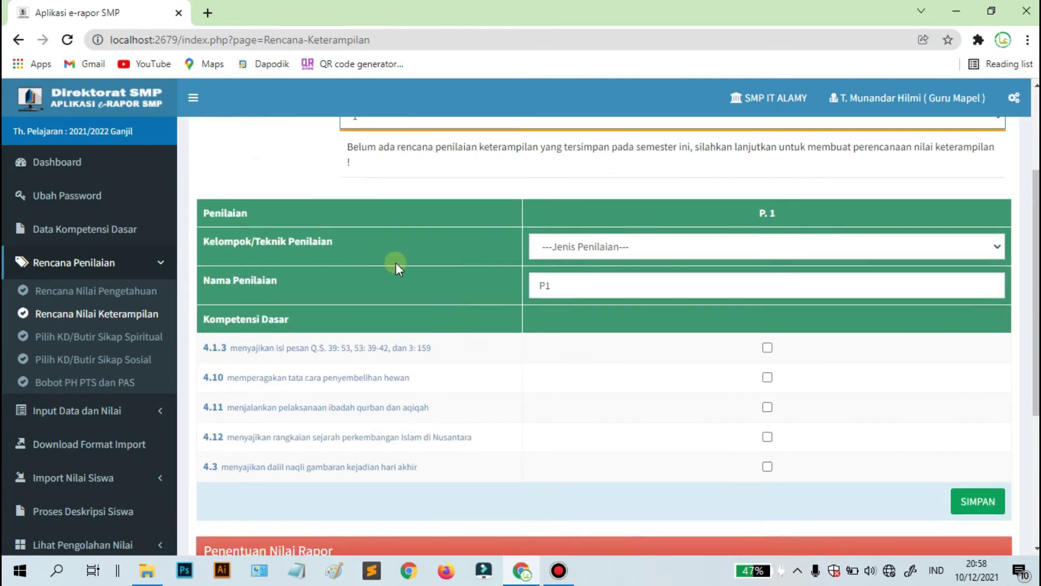
{"action": "scroll", "coordinate": [396, 262], "scroll_direction": "up", "scroll_amount": 2}
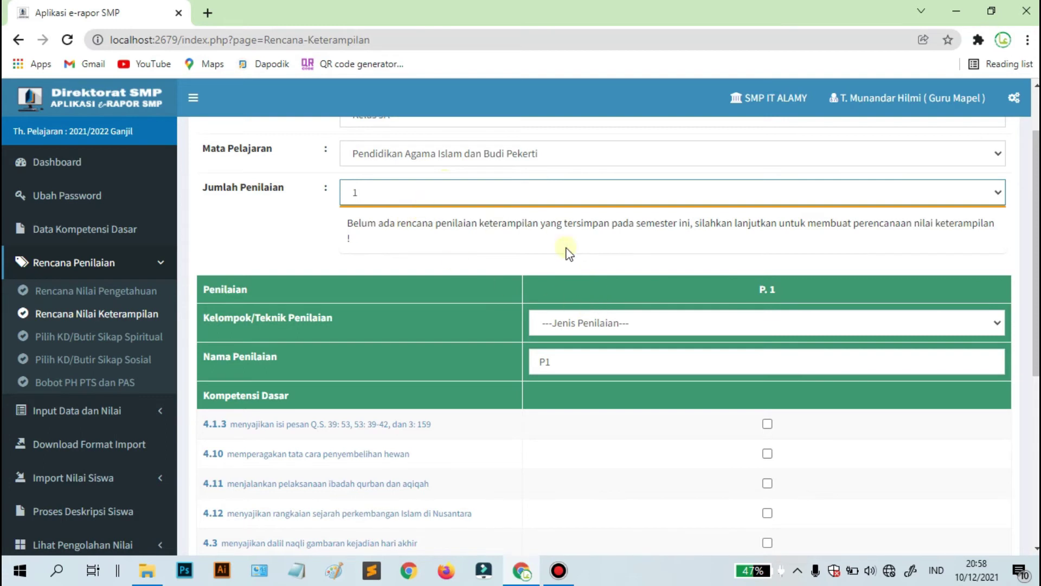
Step: Set the skills assessment technique to Praktik and name the assessment Praktik
{"action": "left_click", "coordinate": [579, 320]}
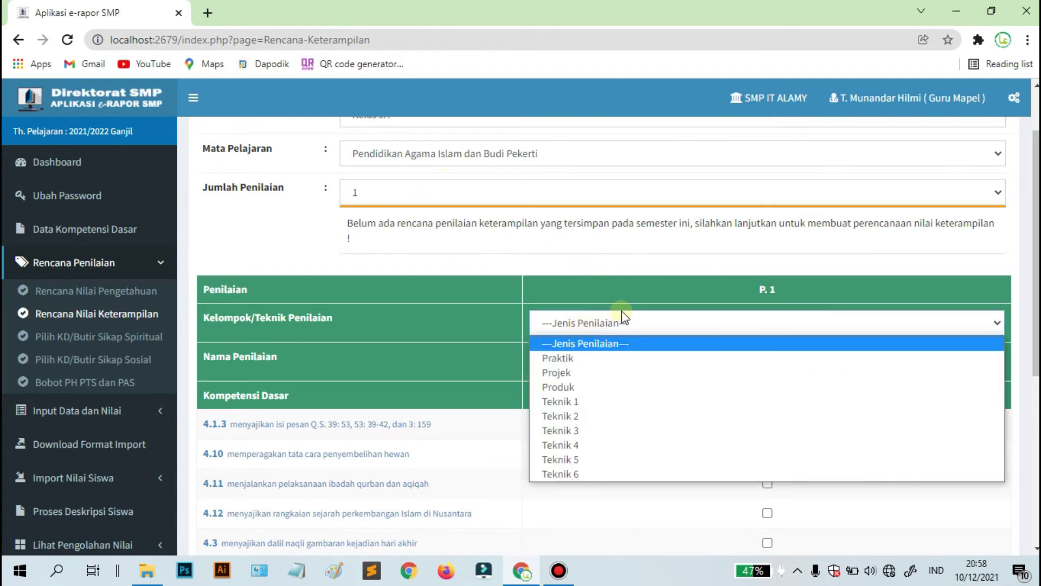
{"action": "left_click", "coordinate": [593, 358]}
{"action": "scroll", "coordinate": [547, 260], "scroll_direction": "down", "scroll_amount": 3}
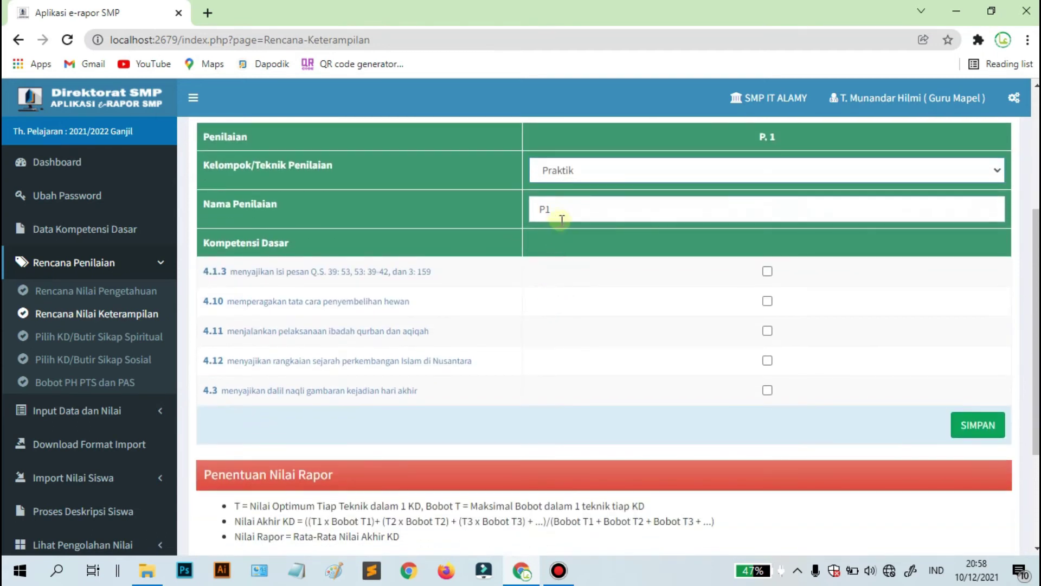
{"action": "scroll", "coordinate": [562, 219], "scroll_direction": "up", "scroll_amount": 1}
{"action": "double_click", "coordinate": [566, 282]}
{"action": "type", "text": "Prak"}
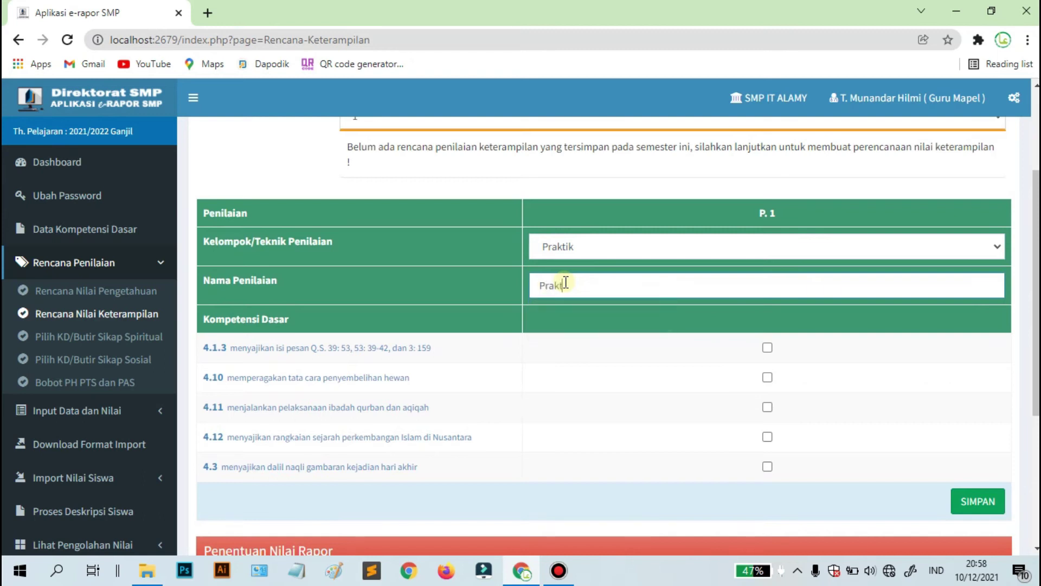
{"action": "type", "text": "tik"}
Step: Assign competencies 4.1.3, 4.10, 4.11, 4.12 and 4.3 to the Praktik assessment, then save the skills plan and accept the confirmations
{"action": "scroll", "coordinate": [674, 372], "scroll_direction": "down", "scroll_amount": 1}
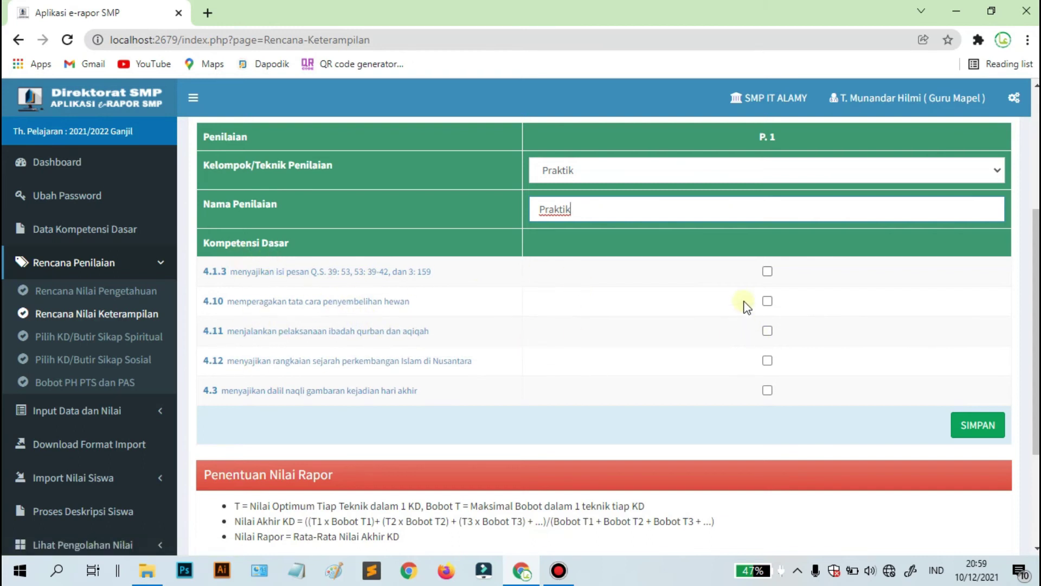
{"action": "left_click", "coordinate": [767, 271]}
{"action": "left_click", "coordinate": [767, 301]}
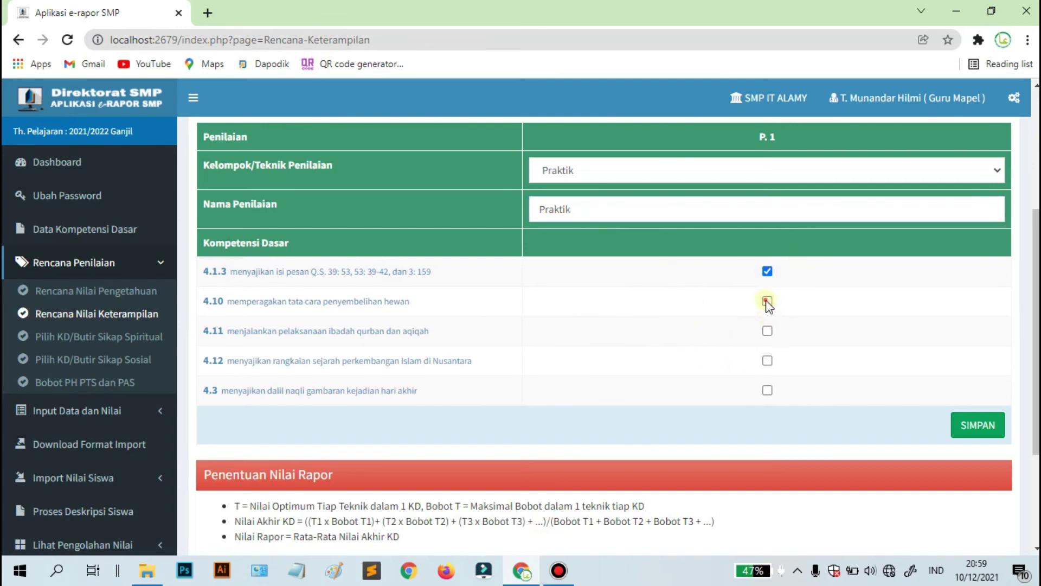
{"action": "left_click", "coordinate": [767, 331]}
{"action": "left_click", "coordinate": [767, 360]}
{"action": "left_click", "coordinate": [768, 390]}
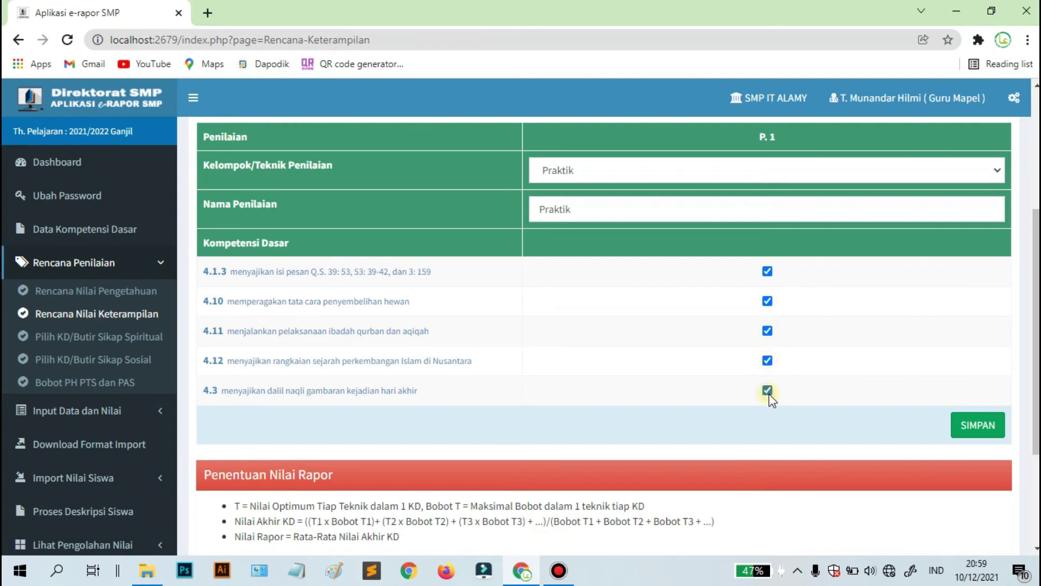
{"action": "left_click", "coordinate": [979, 428]}
{"action": "left_click", "coordinate": [599, 141]}
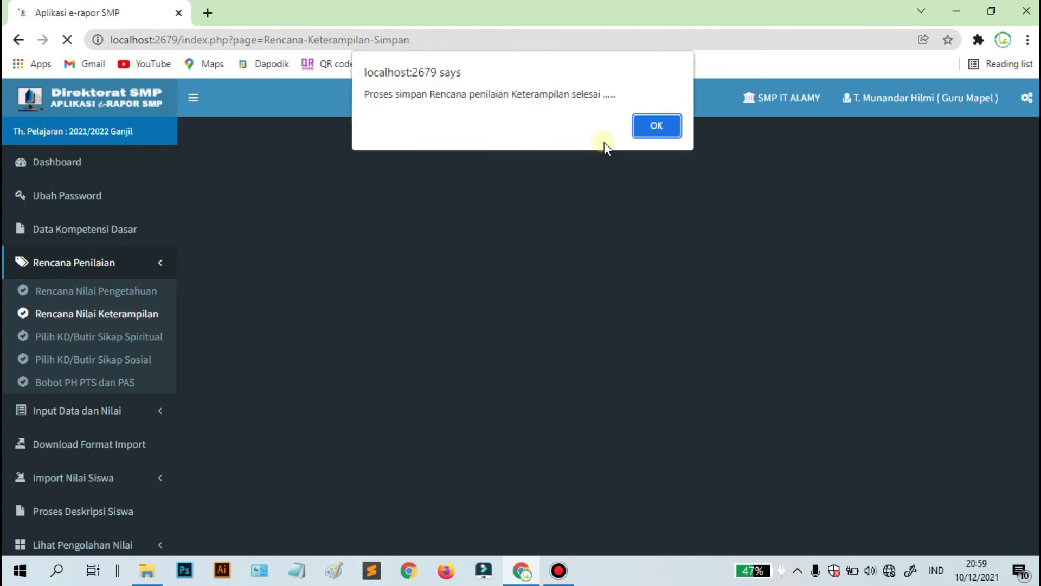
{"action": "left_click", "coordinate": [659, 125]}
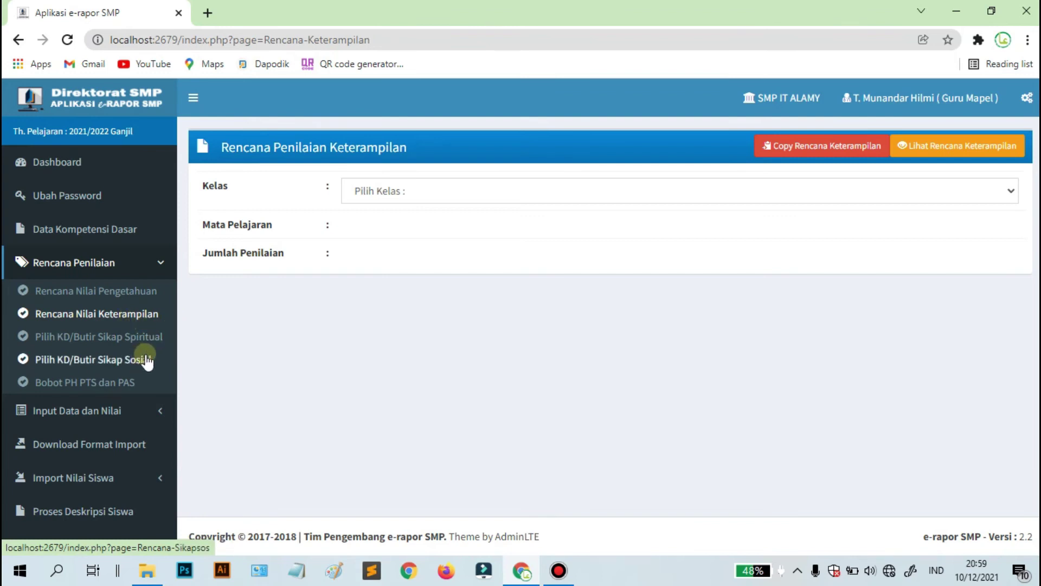
Step: Save the PH, PTS and PAS weights as 2, 1 and 1 for Kelas 9A in Pendidikan Agama Islam dan Budi Pekerti
{"action": "left_click", "coordinate": [127, 382]}
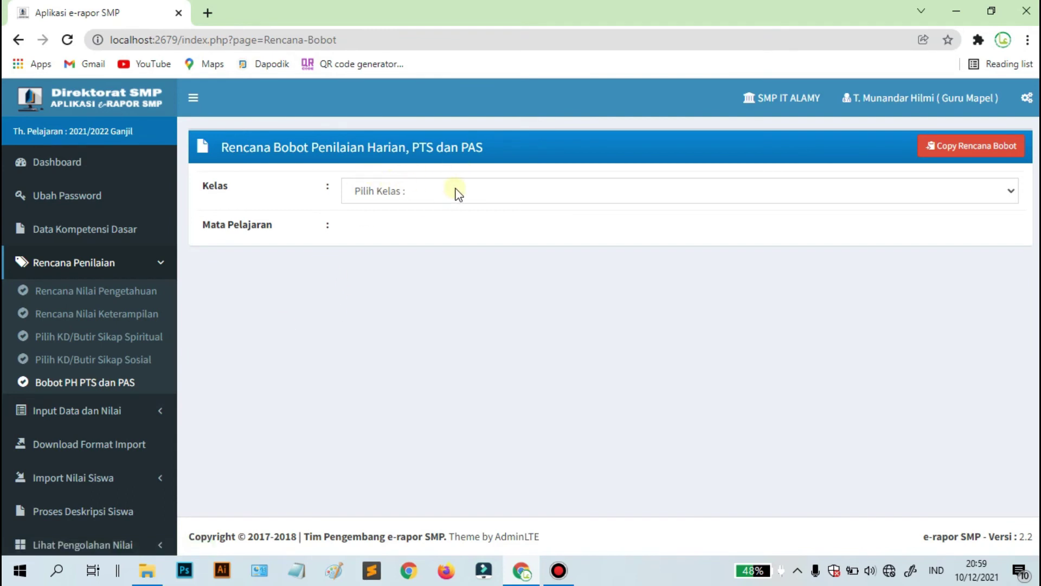
{"action": "left_click", "coordinate": [475, 197]}
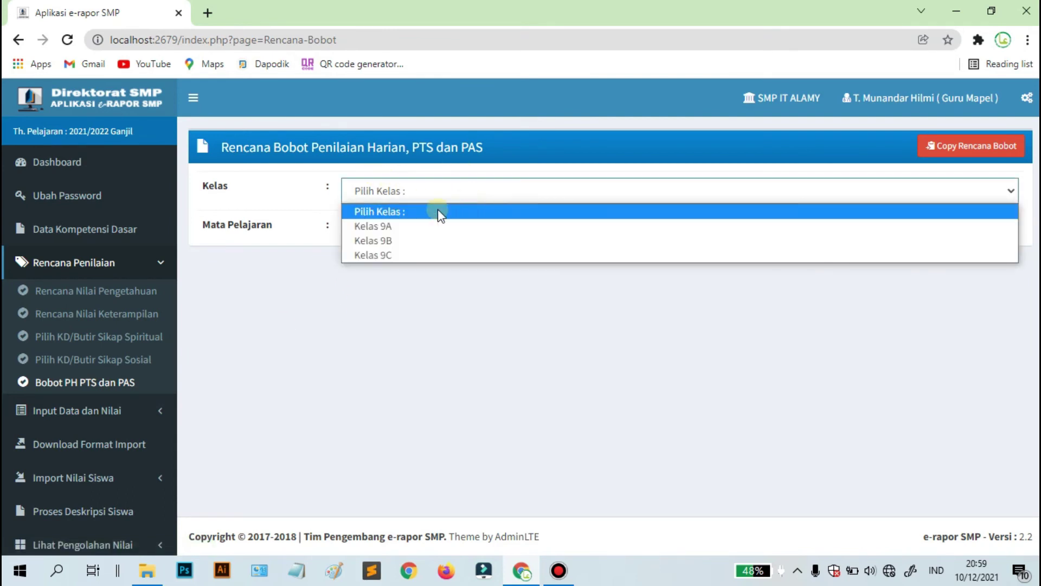
{"action": "left_click", "coordinate": [415, 225]}
{"action": "left_click", "coordinate": [400, 234]}
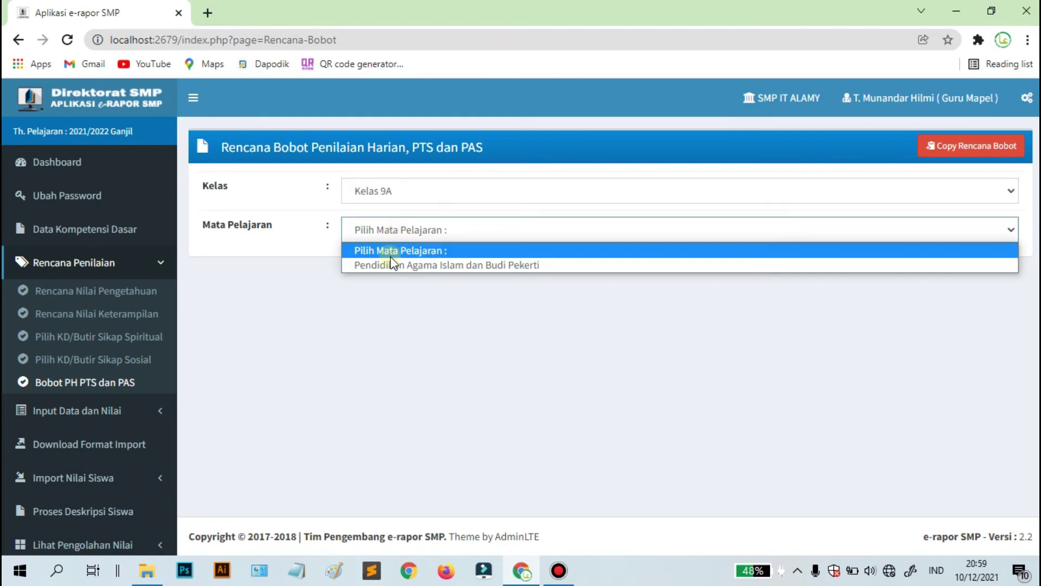
{"action": "left_click", "coordinate": [401, 263]}
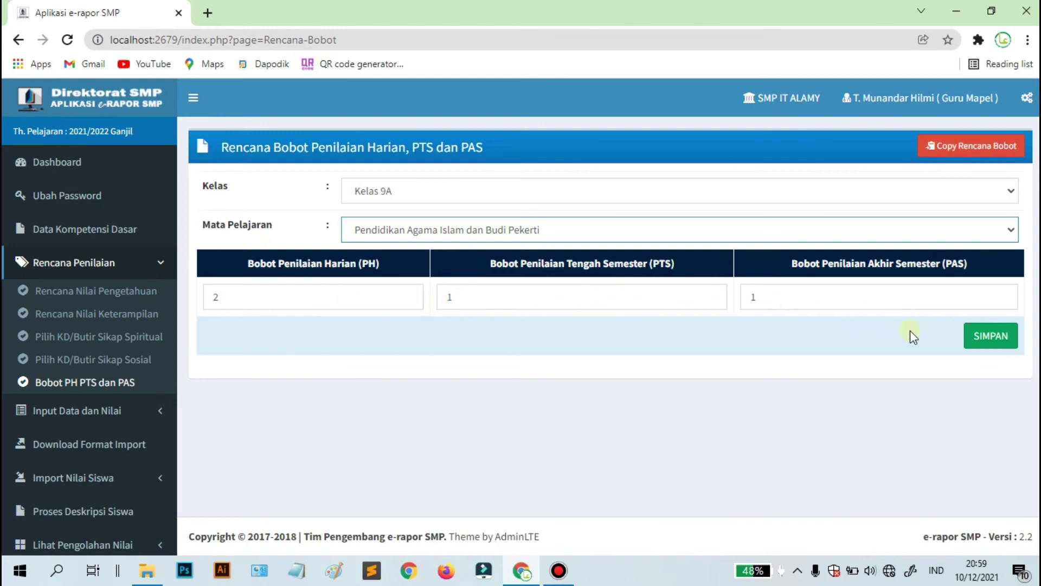
{"action": "left_click", "coordinate": [979, 342]}
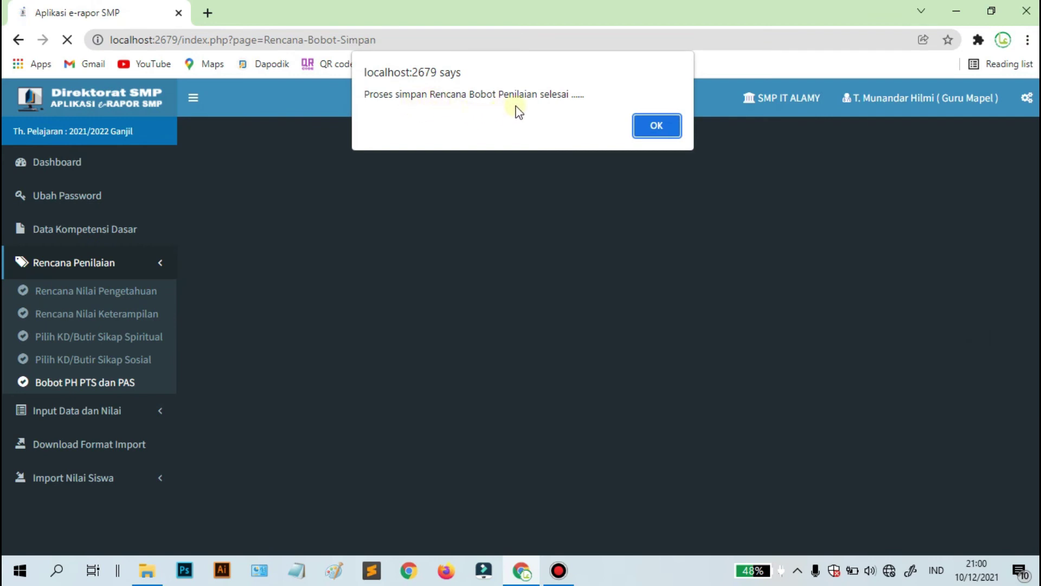
{"action": "left_click", "coordinate": [678, 127]}
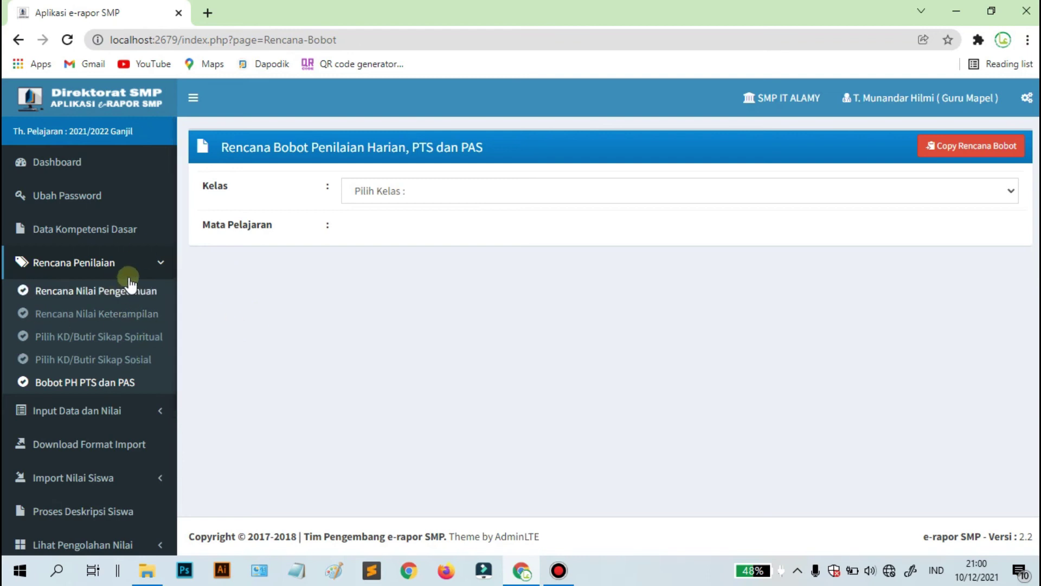
Step: Return to the dashboard and check the Capaian Proses Penilaian table for the planning progress of each class
{"action": "left_click", "coordinate": [166, 266]}
{"action": "left_click", "coordinate": [79, 163]}
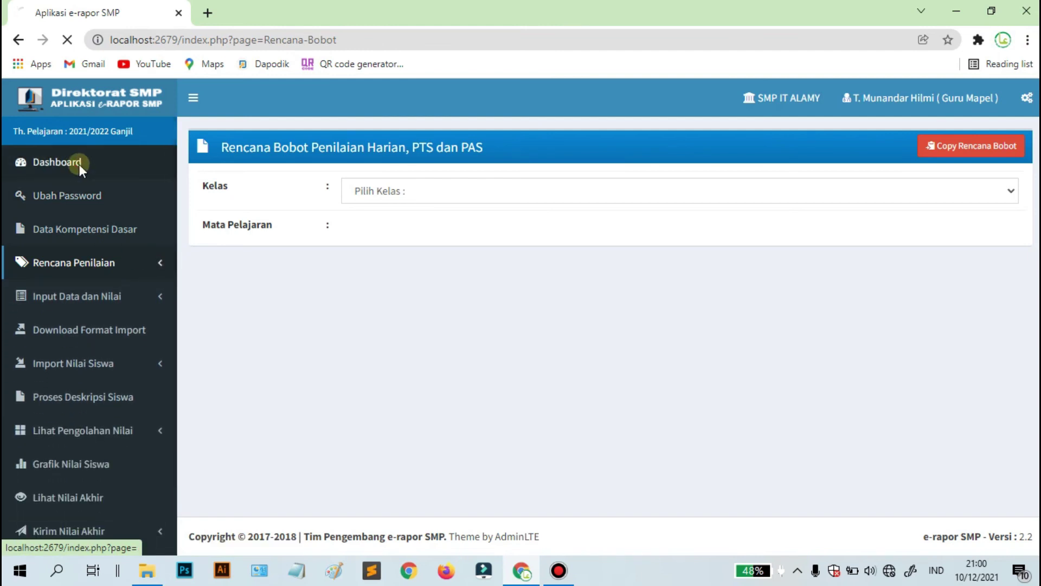
{"action": "scroll", "coordinate": [301, 375], "scroll_direction": "down", "scroll_amount": 2}
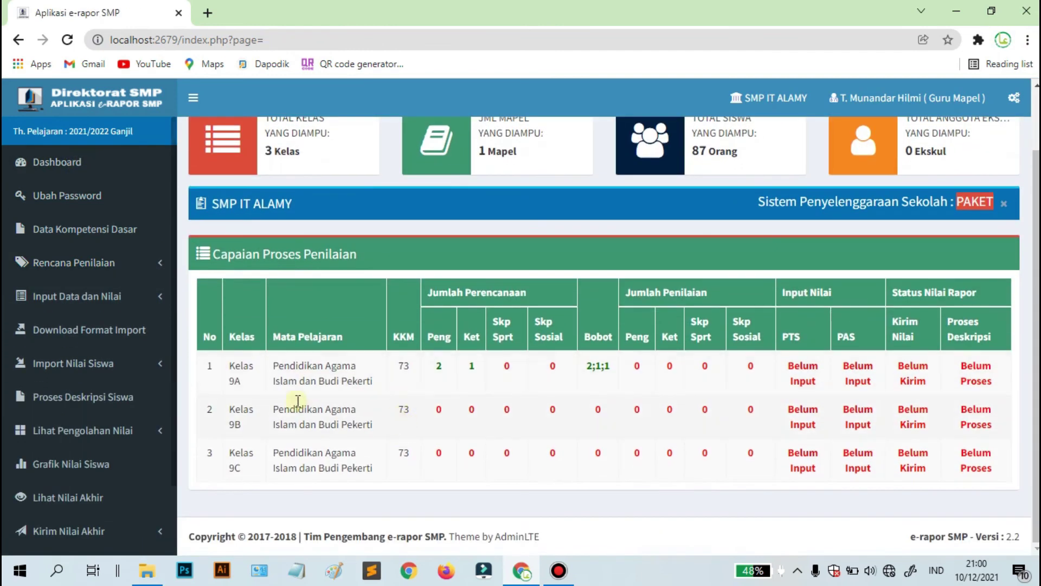